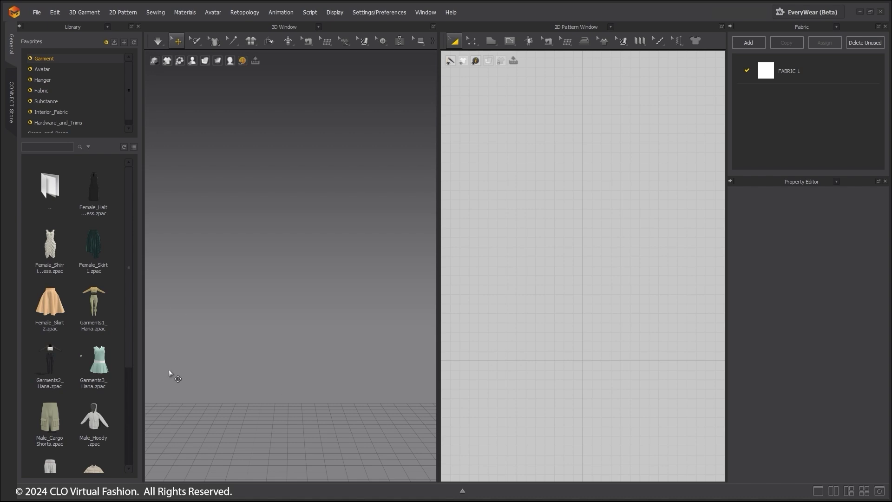
Load the FV2_Camila avatar from the Female_V2 avatar folder and collapse the library.
left_click(48, 69)
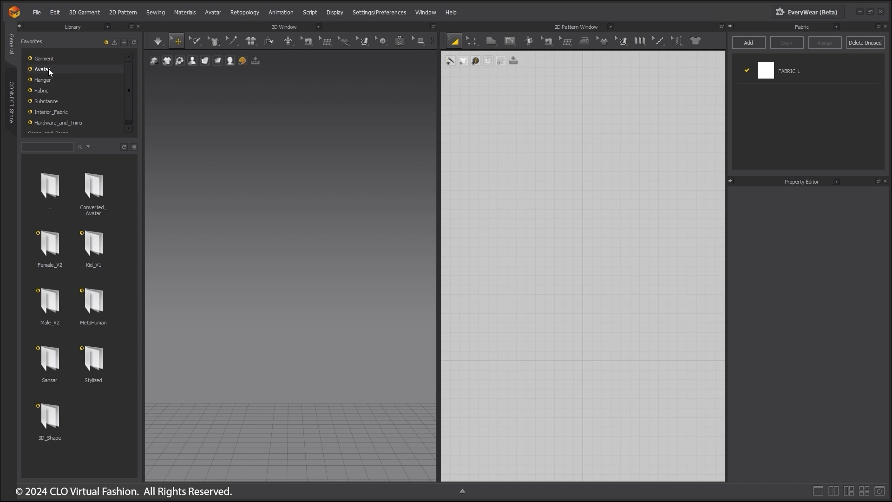
double_click(50, 246)
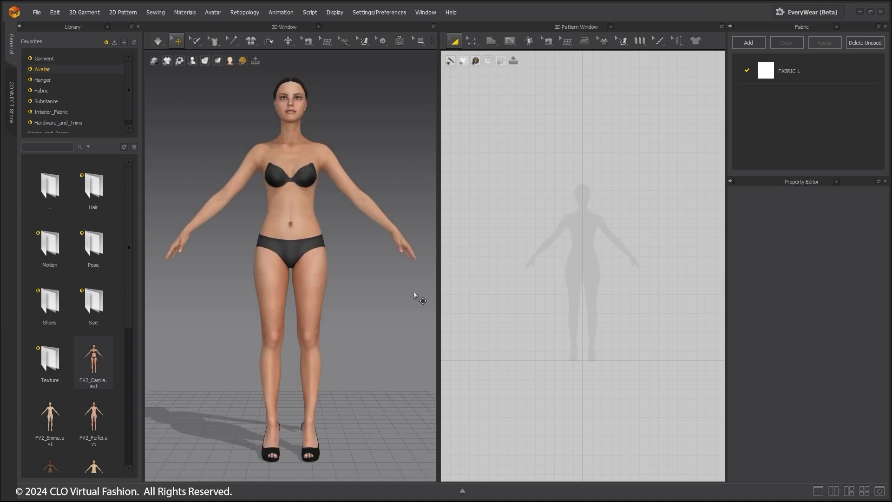
left_click(20, 27)
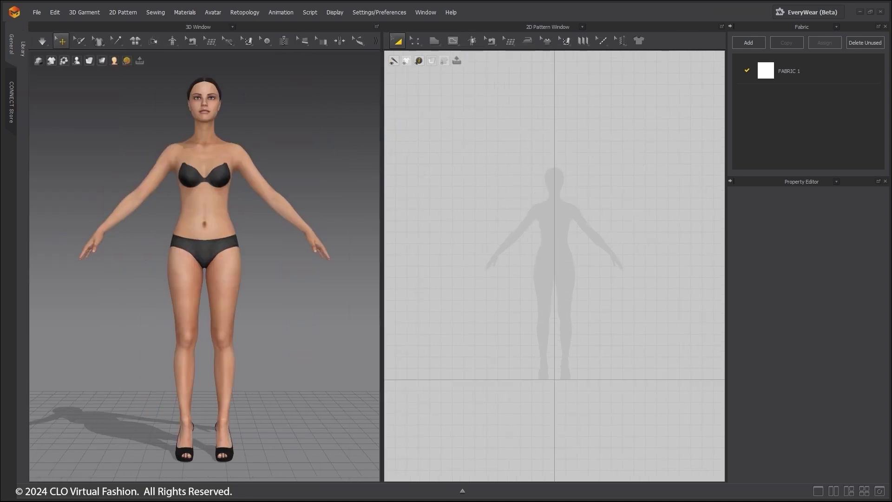
Add the shirt pattern drawing as a 2D background image, scale it to 50%, and place it over the avatar silhouette.
middle_click_drag(479, 303, 489, 301)
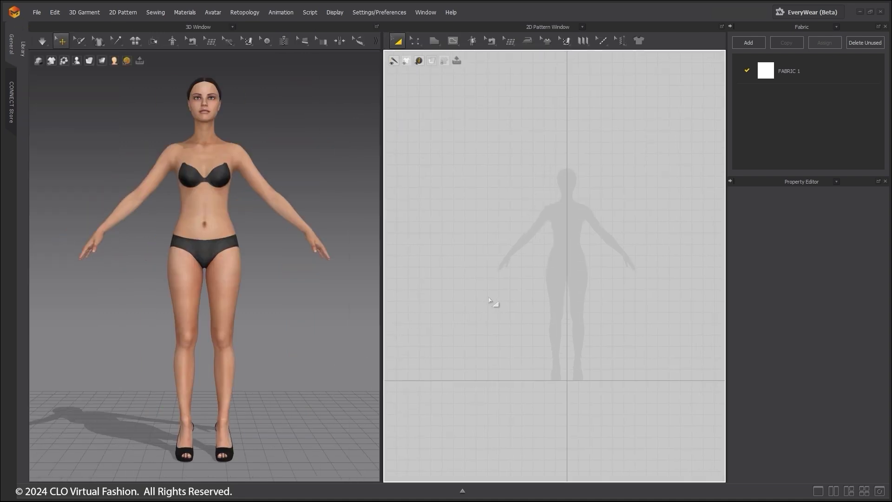
right_click(501, 260)
left_click(540, 402)
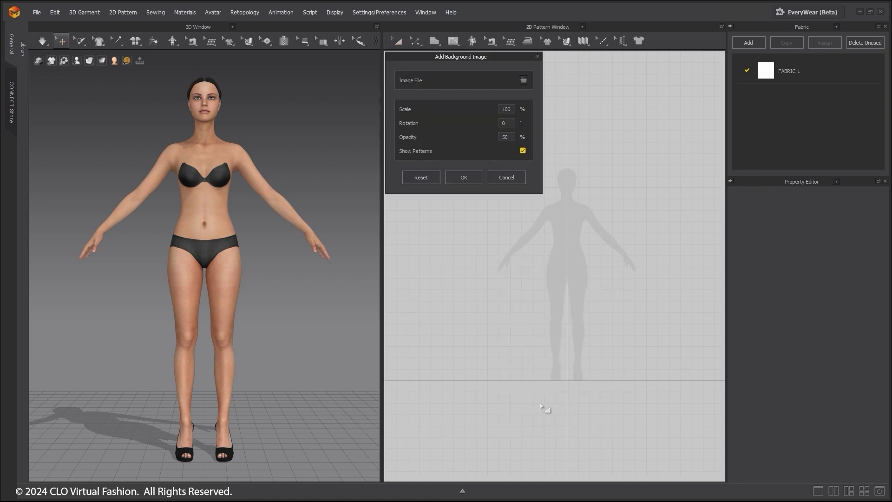
left_click(526, 80)
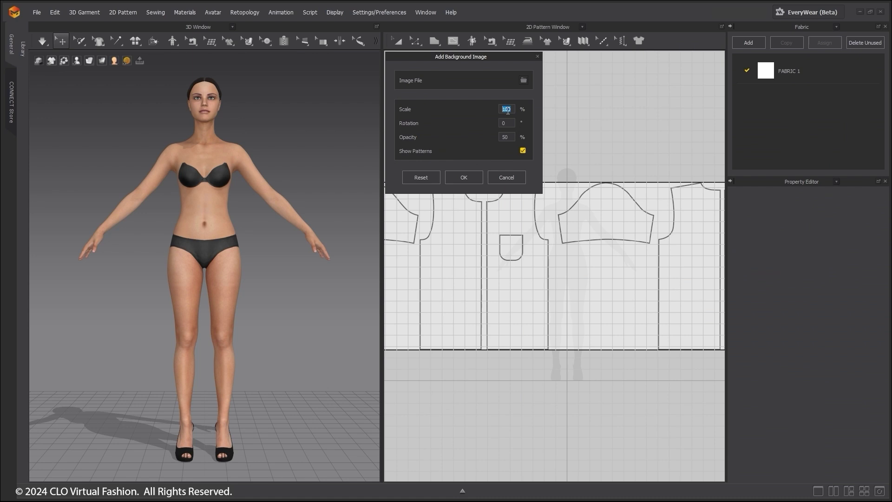
type("50")
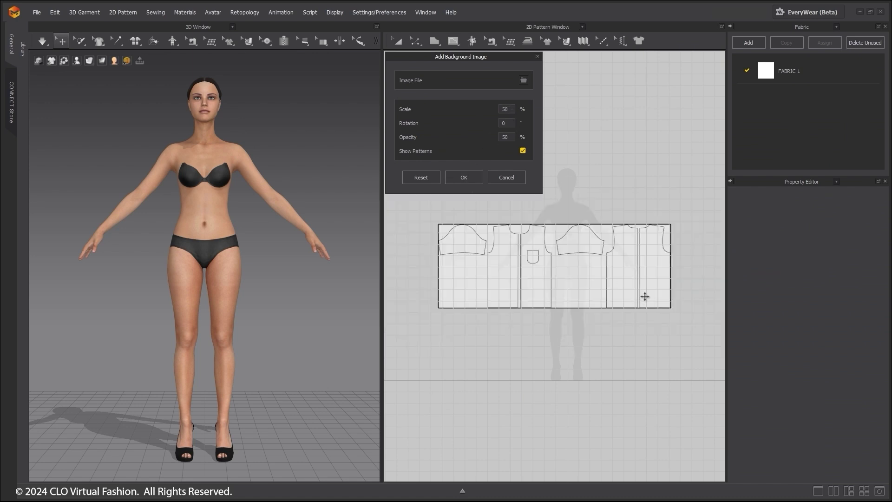
middle_click_drag(580, 279, 570, 333)
left_click_drag(560, 318, 606, 293)
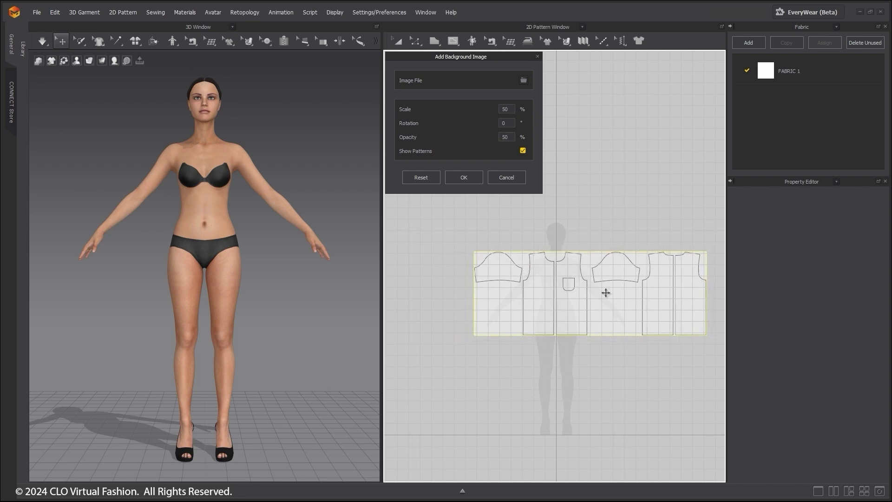
Set the background image scale to 45%, align its centre front with the avatar's centre line, and apply it.
double_click(505, 109)
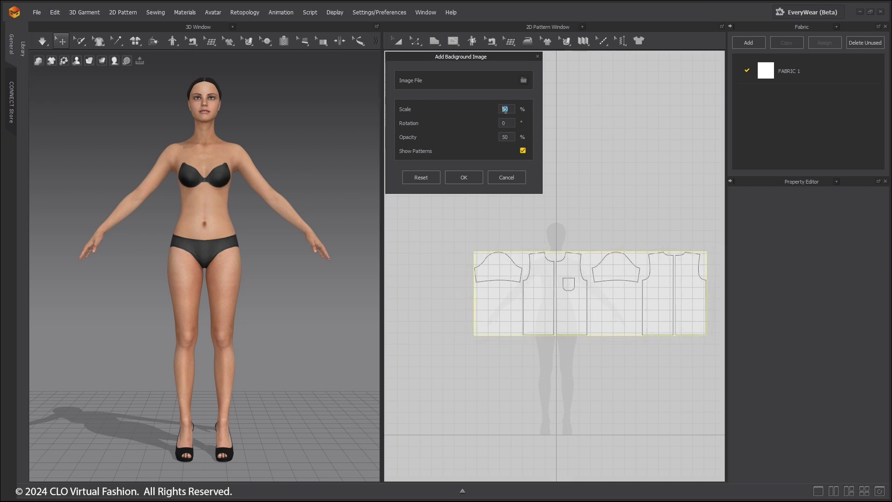
type("45")
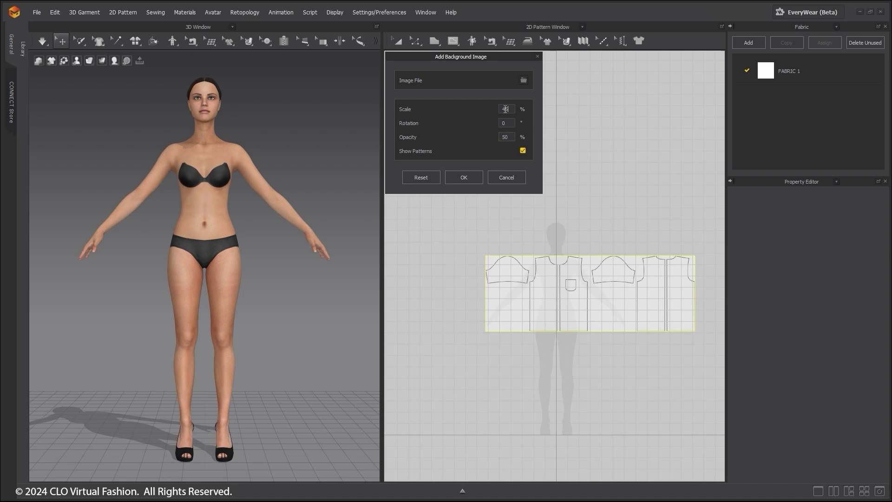
left_click_drag(574, 306, 570, 303)
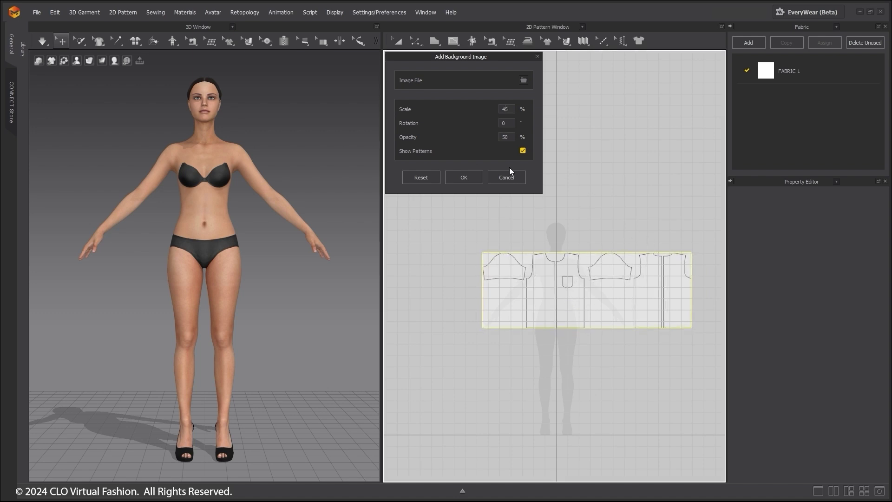
left_click(471, 177)
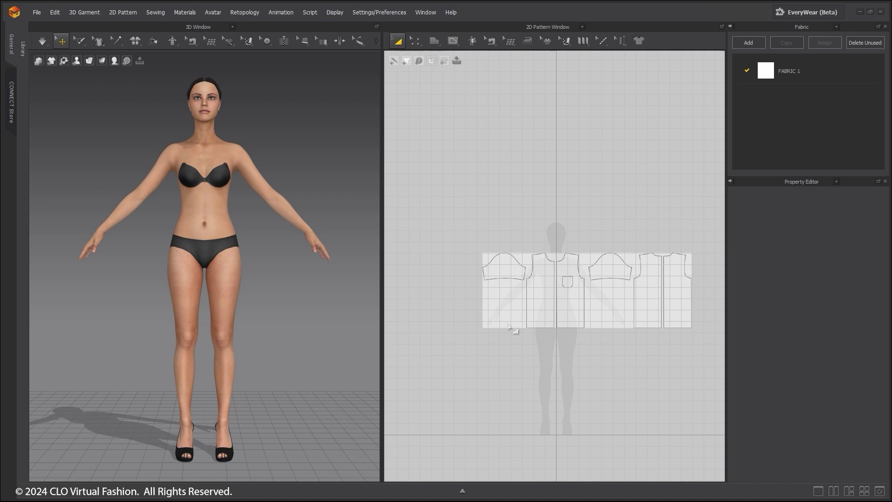
Enlarge the 2D pattern workspace and detach the pattern shape tools above the background drawing.
middle_click_drag(570, 354, 549, 309)
left_click_drag(382, 252, 101, 252)
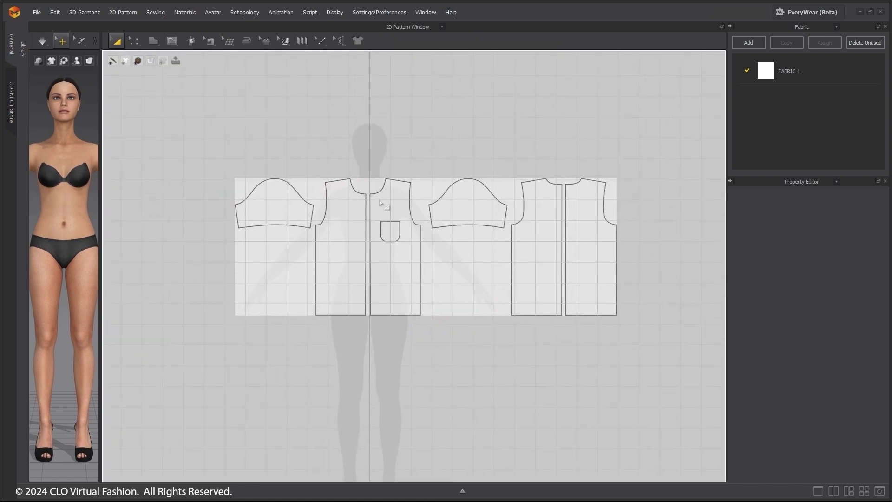
scroll(432, 108, "up", 2)
left_click(153, 42)
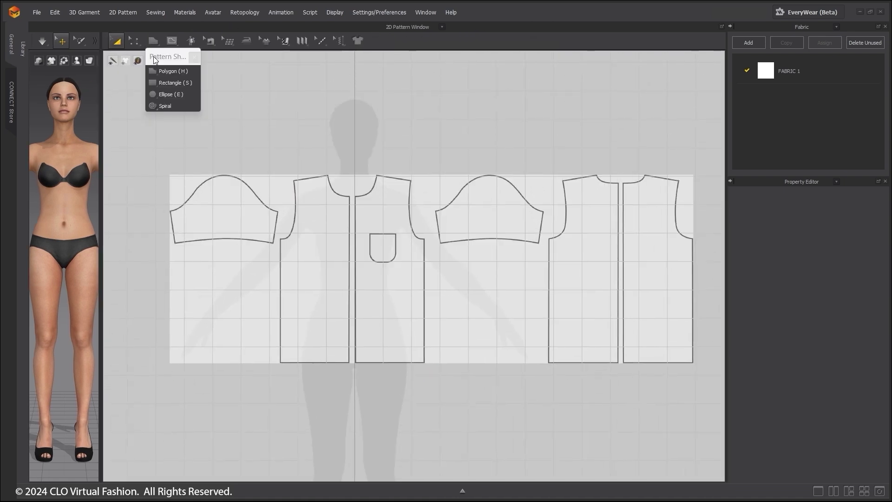
left_click_drag(156, 53, 556, 84)
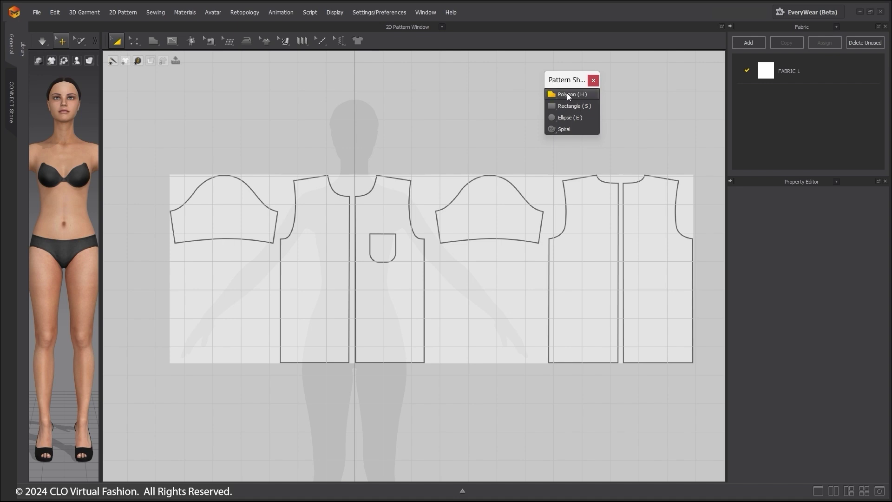
Trace the front piece beside the pocket as a polygon: curved neckline about 12.2 cm, shoulder about 12.2 cm, and curved armhole about 23.6 cm.
left_click(568, 95)
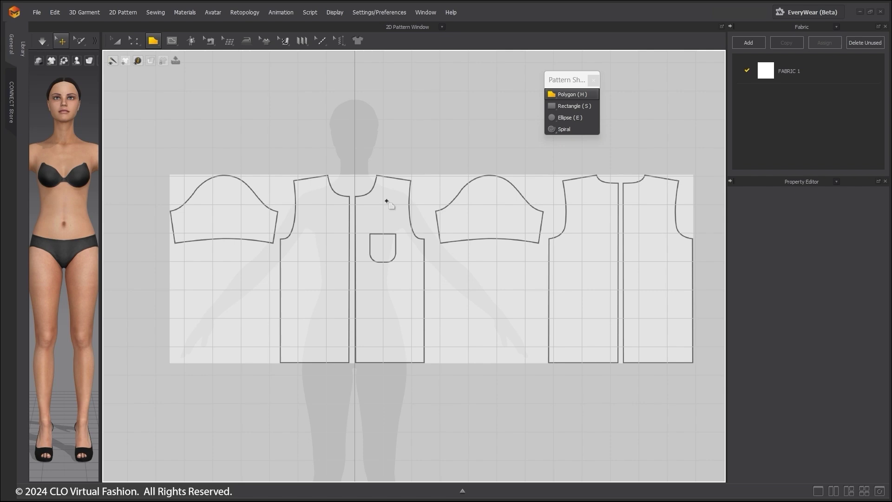
scroll(388, 195, "up", 5)
middle_click_drag(384, 181, 406, 217)
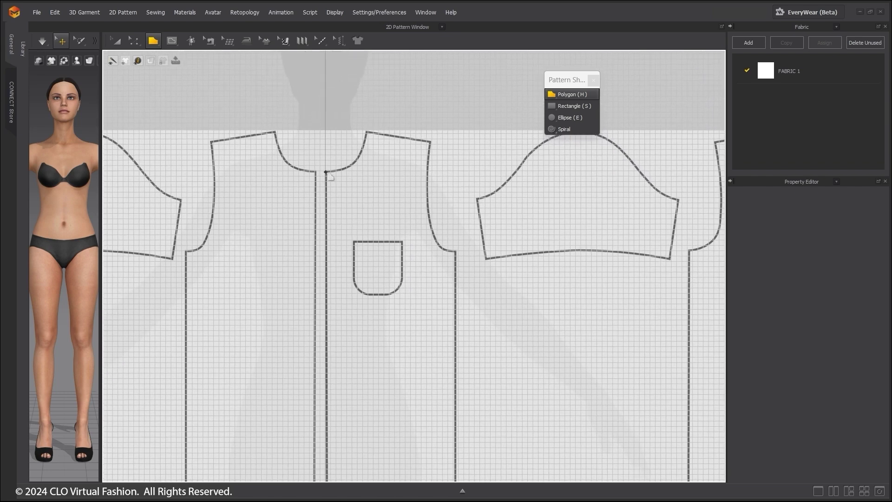
left_click(326, 172)
left_click(366, 131)
left_click(430, 142)
left_click(426, 189, "ctrl")
left_click(433, 237, "ctrl")
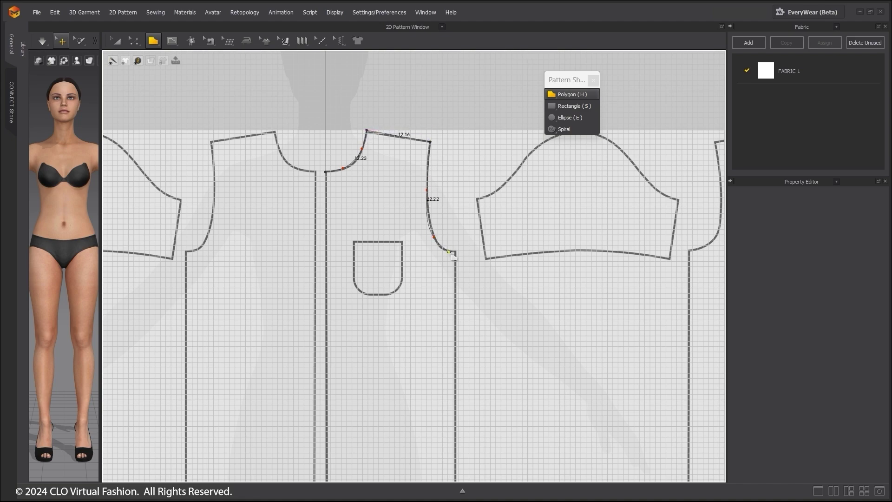
left_click(449, 252, "ctrl")
left_click(455, 252)
Complete the front piece outline with a side seam of about 43 cm, a hem of about 24 cm, and the centre front.
middle_click_drag(515, 340, 533, 238)
scroll(536, 240, "down", 3)
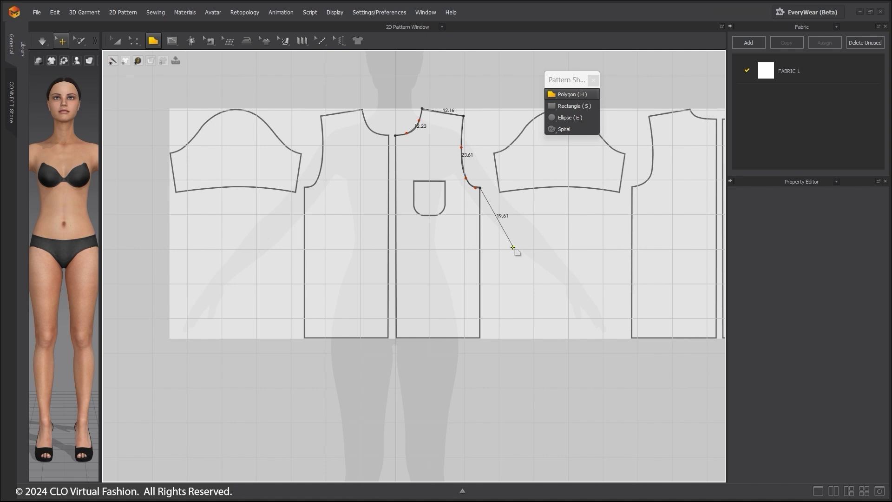
left_click(480, 338)
left_click(395, 338)
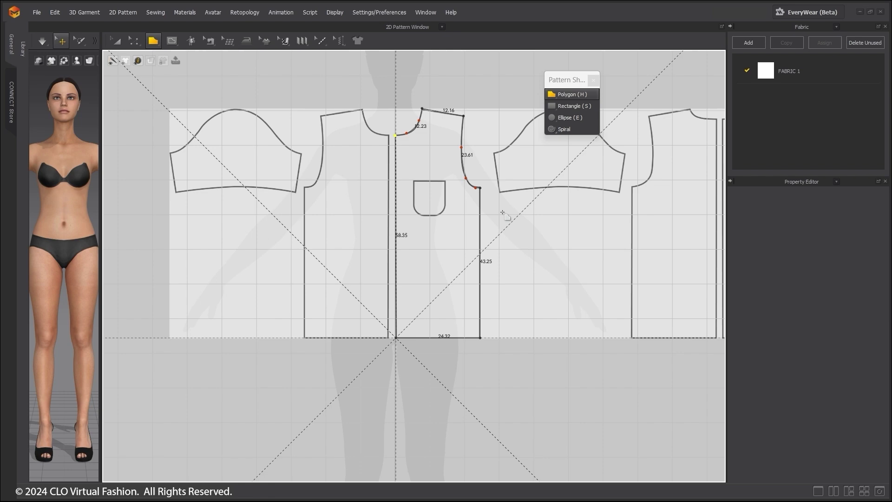
Set the 2D pattern display to Transparent Surface so the background drawing shows through the front piece.
middle_click_drag(502, 212, 490, 271)
scroll(458, 232, "up", 3)
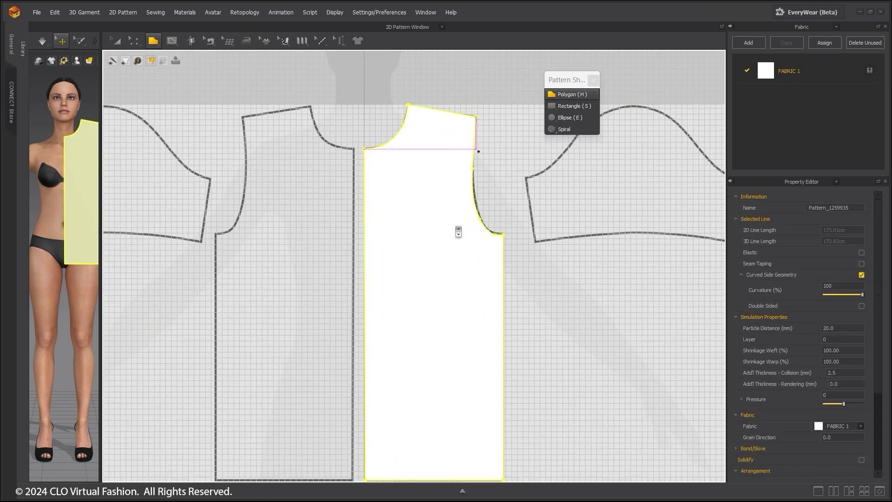
middle_click_drag(458, 231, 400, 205)
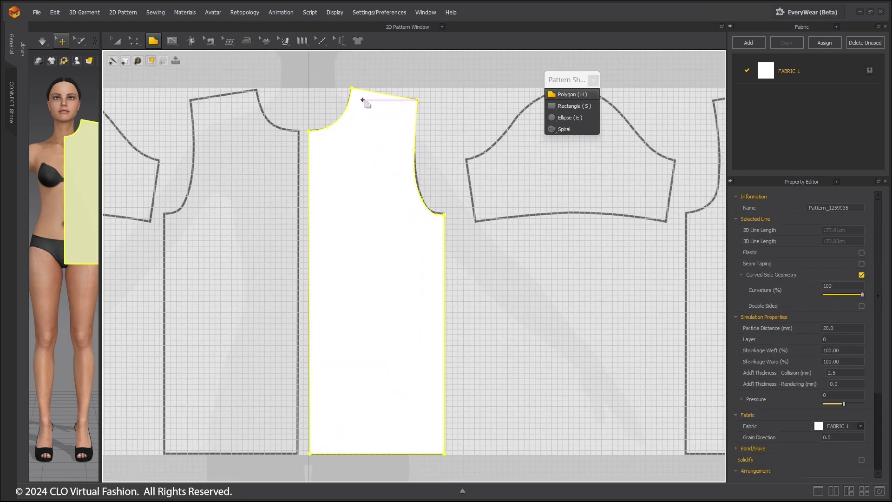
left_click(116, 41)
mouse_move(156, 64)
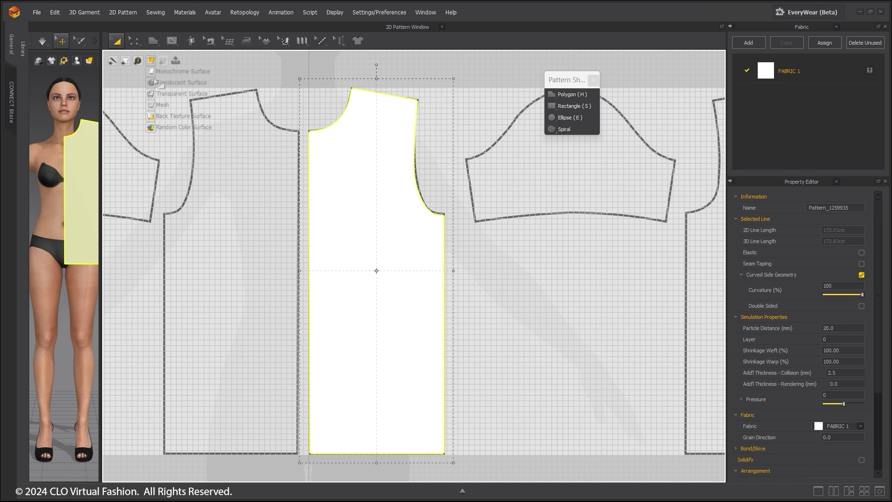
left_click(156, 93)
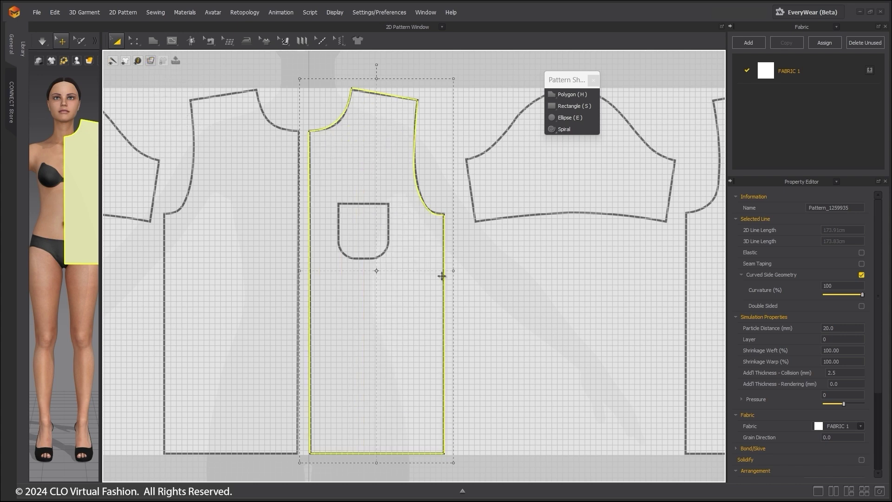
Detach the Edit Pattern tools and arrange them beside the pattern shape tools above the back pieces.
middle_click_drag(615, 317, 359, 309)
scroll(435, 296, "up", 3)
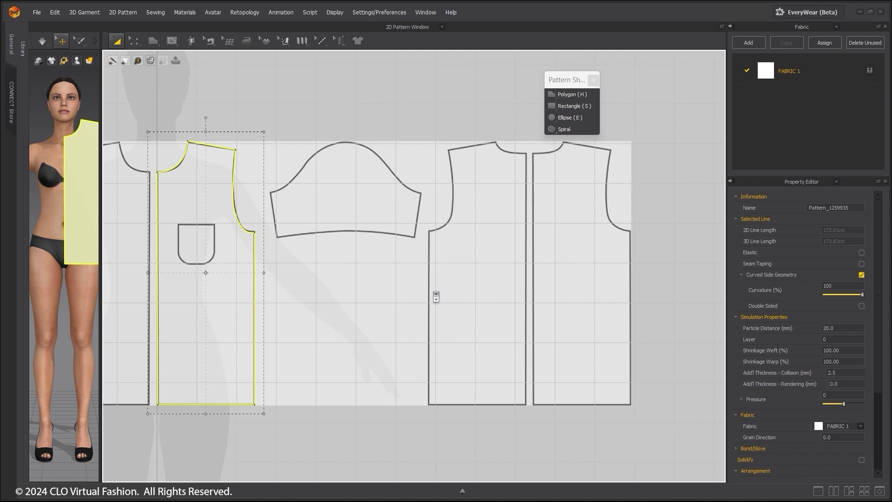
scroll(348, 259, "up", 2)
left_click_drag(560, 85, 665, 73)
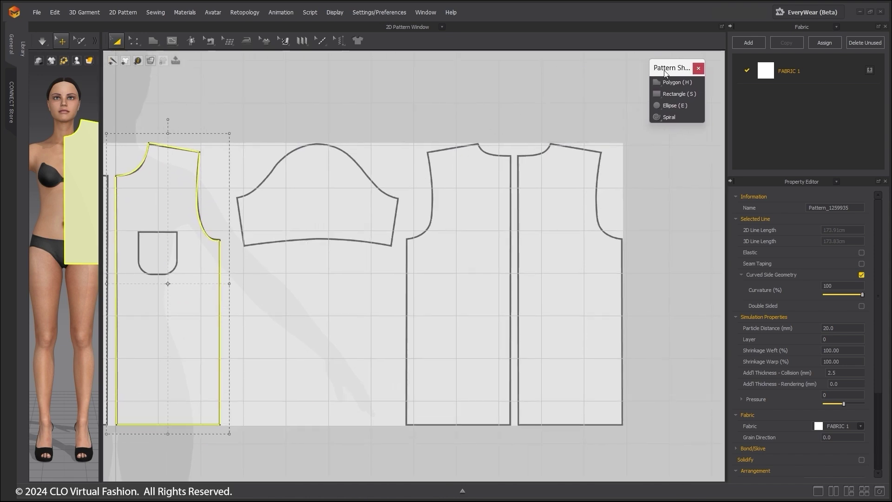
left_click(116, 41)
left_click_drag(140, 52, 580, 70)
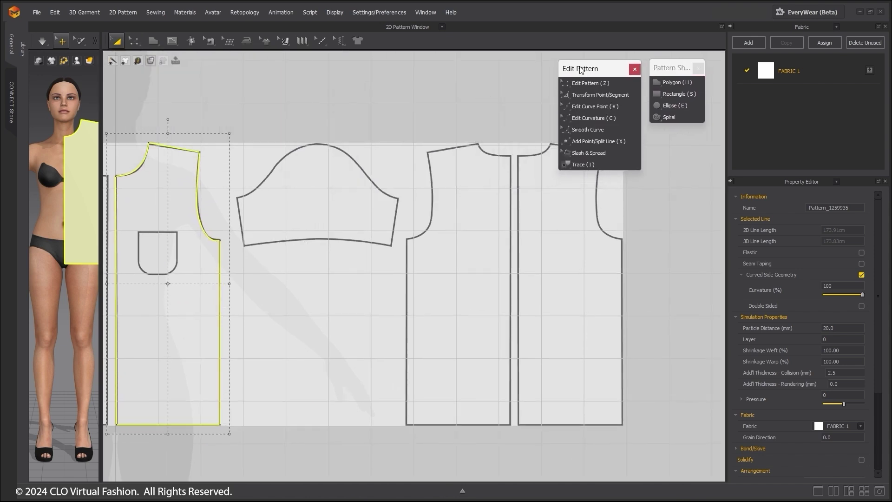
Use Edit Curve Point to fit the front piece's lower armhole curve to the background outline and check the neckline curve.
left_click(592, 118)
scroll(199, 274, "up", 10)
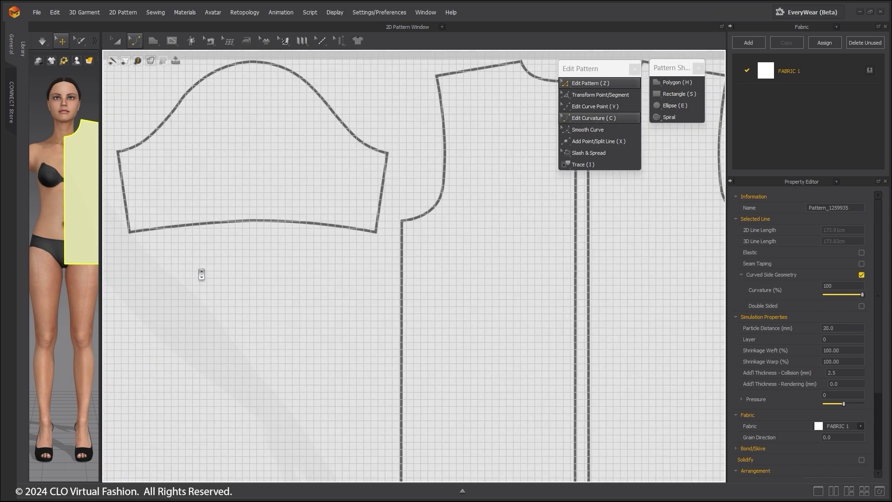
middle_click_drag(342, 274, 423, 319)
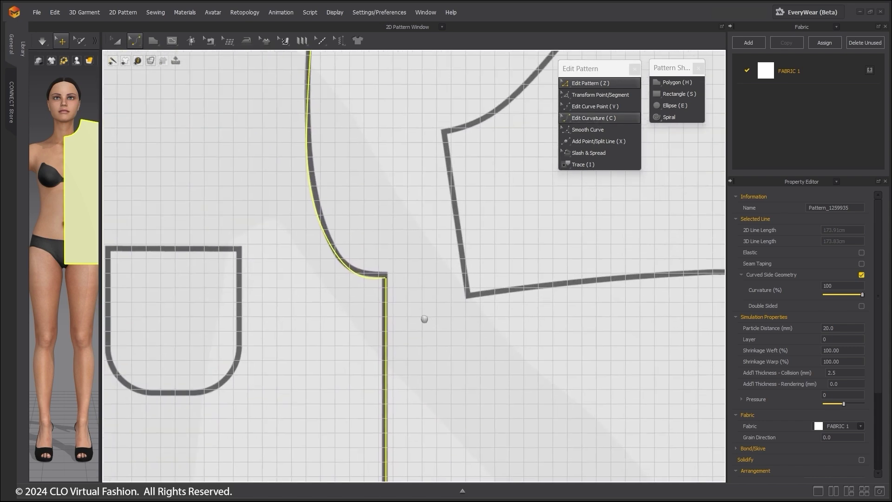
scroll(385, 259, "up", 2)
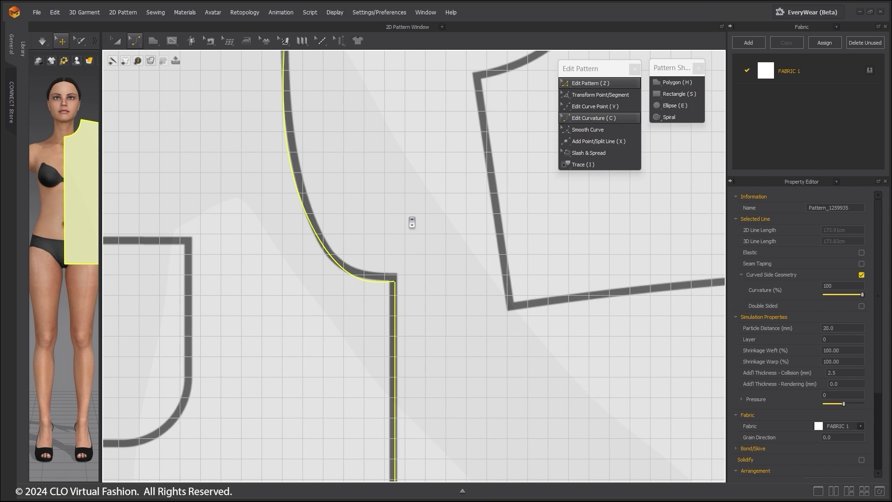
left_click(584, 107)
left_click(410, 228)
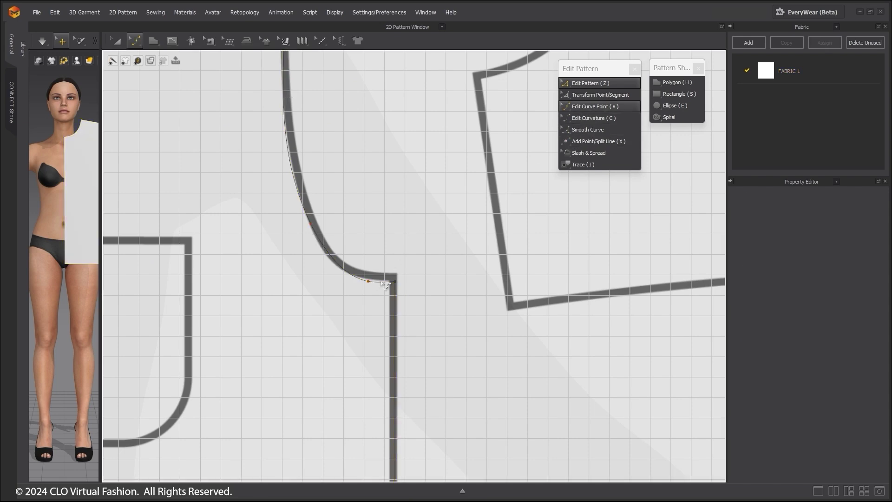
left_click_drag(368, 281, 353, 277)
middle_click_drag(341, 182, 394, 381)
scroll(399, 325, "down", 5)
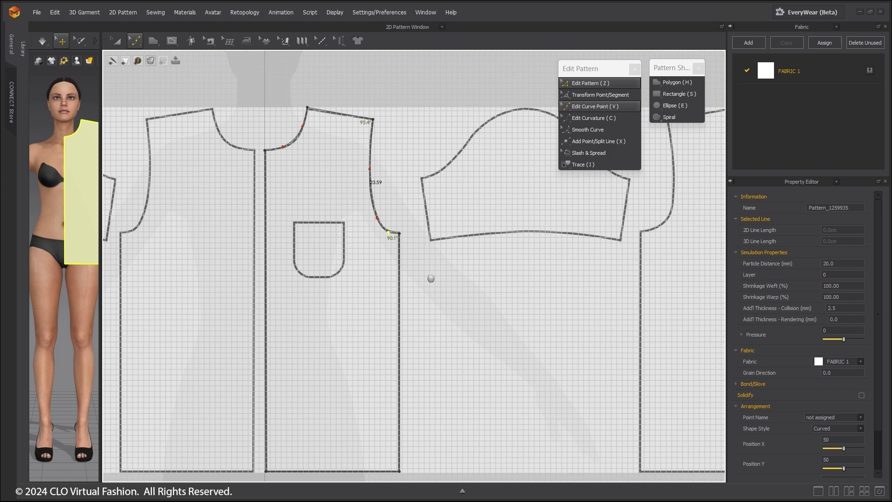
scroll(352, 258, "up", 5)
scroll(352, 259, "up", 2)
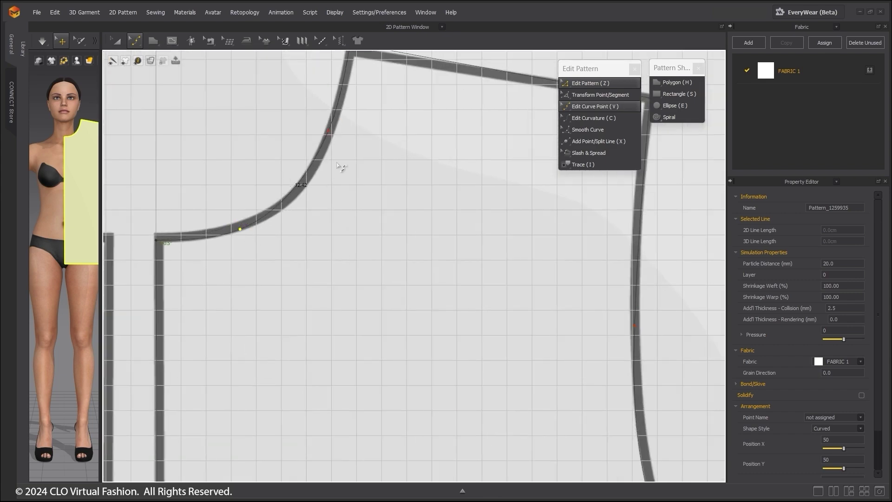
Start the back piece over its background outline with the Polygon tool: straight armhole about 21.4 cm, shoulder about 12 cm, neckline about 8.4 cm.
scroll(458, 213, "down", 5)
middle_click_drag(615, 305, 371, 235)
scroll(374, 241, "down", 1)
left_click(676, 83)
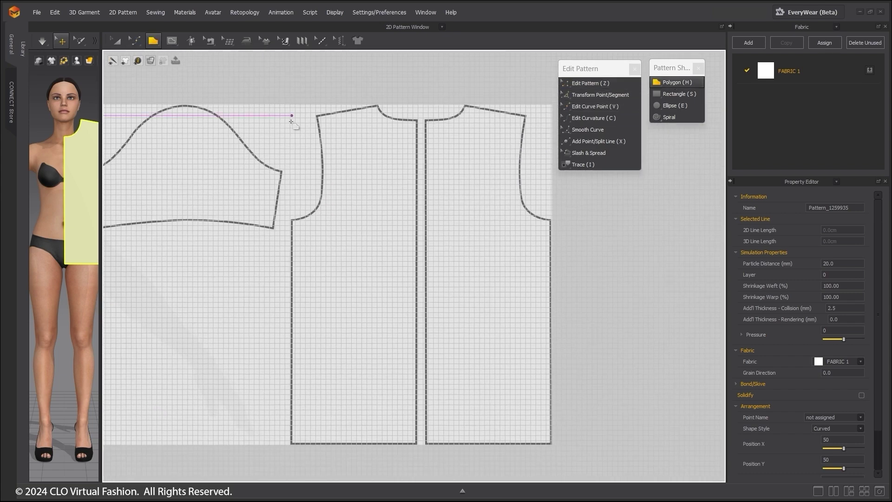
left_click(291, 221)
left_click(317, 116)
left_click(378, 105)
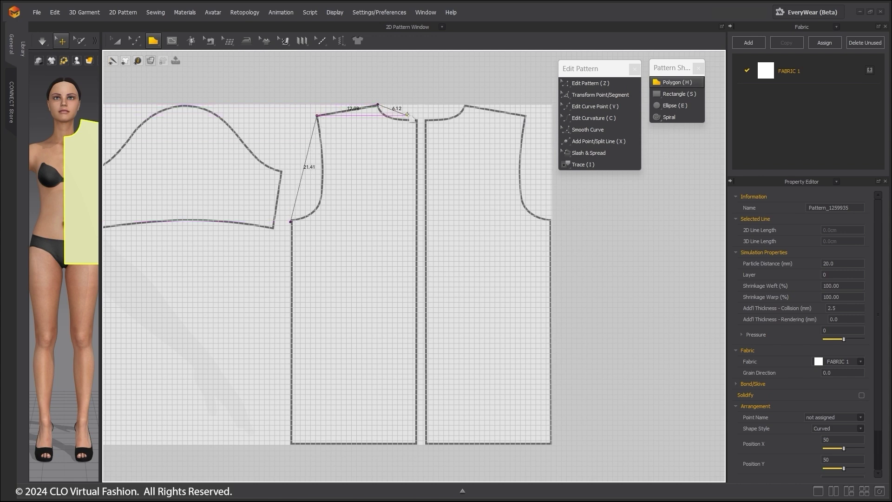
left_click(416, 120)
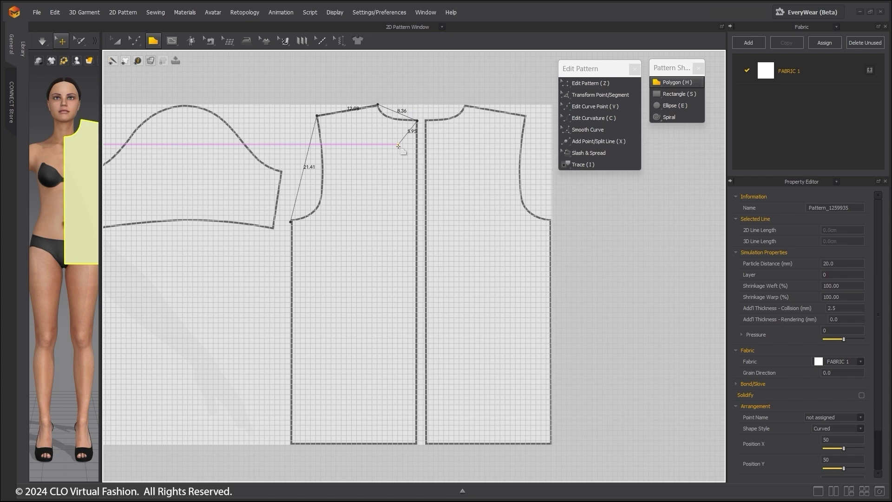
Close the back piece outline with a centre back of about 63 cm, a hem of about 24.6 cm, and a side seam of about 43.3 cm.
left_click(417, 443)
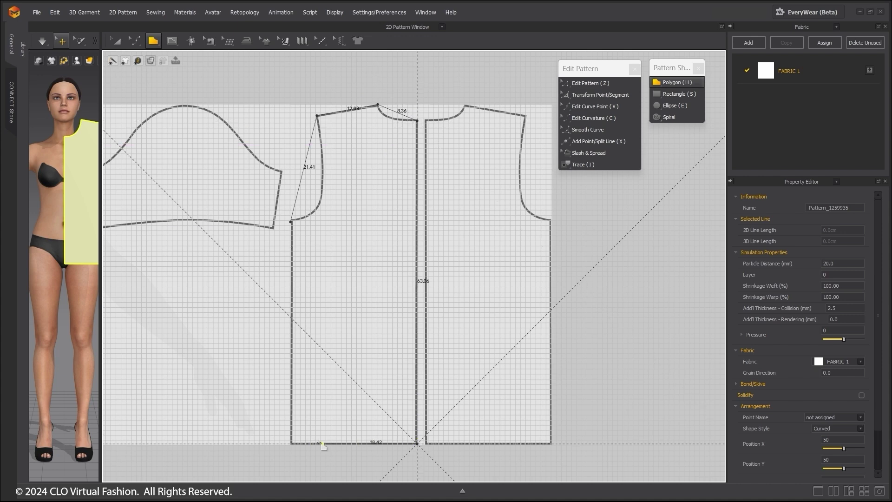
left_click(291, 443)
left_click(291, 222)
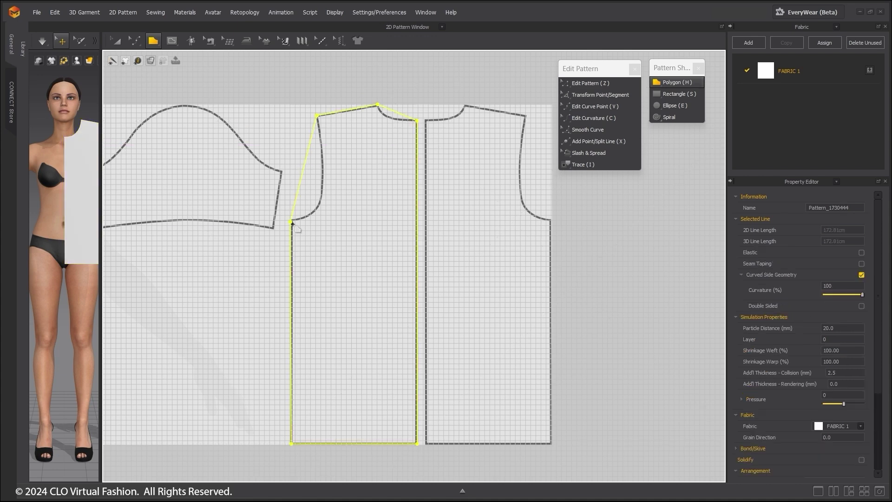
Use Edit Curvature to bend the back piece's armhole to about 24.5 cm and its neckline to about 9.2 cm along the background outline.
left_click(603, 119)
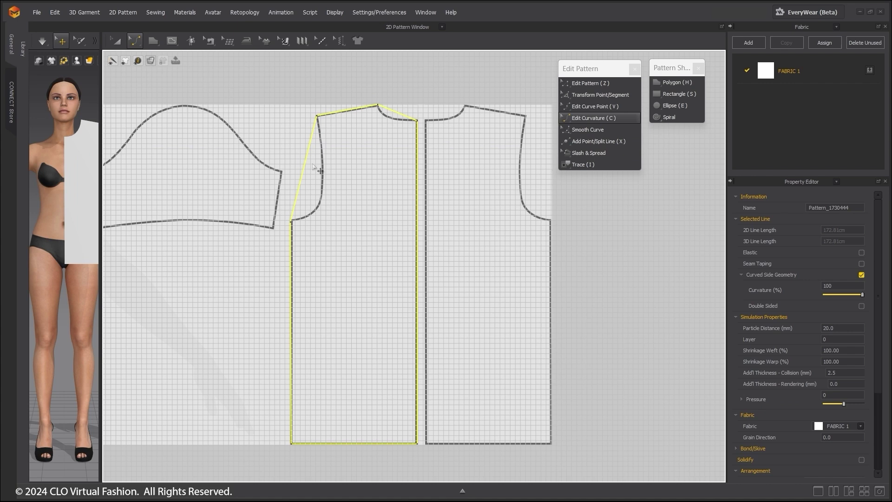
left_click(302, 179)
left_click_drag(304, 177, 331, 175)
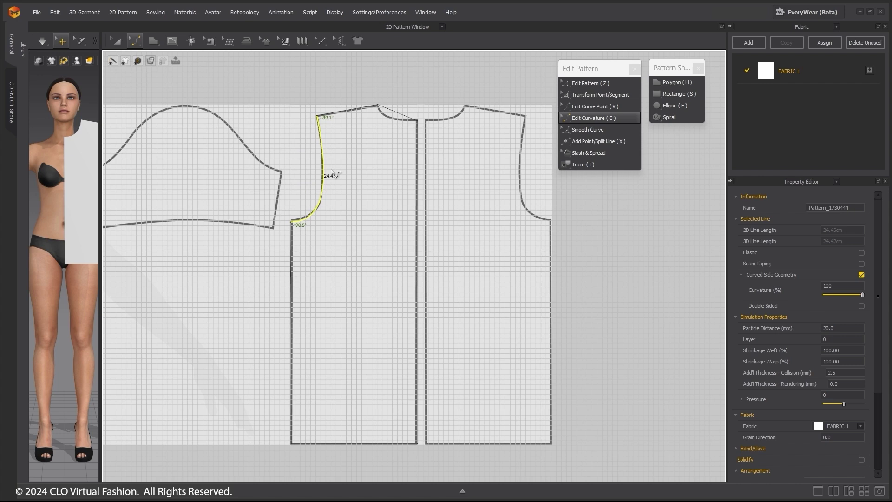
left_click(394, 114)
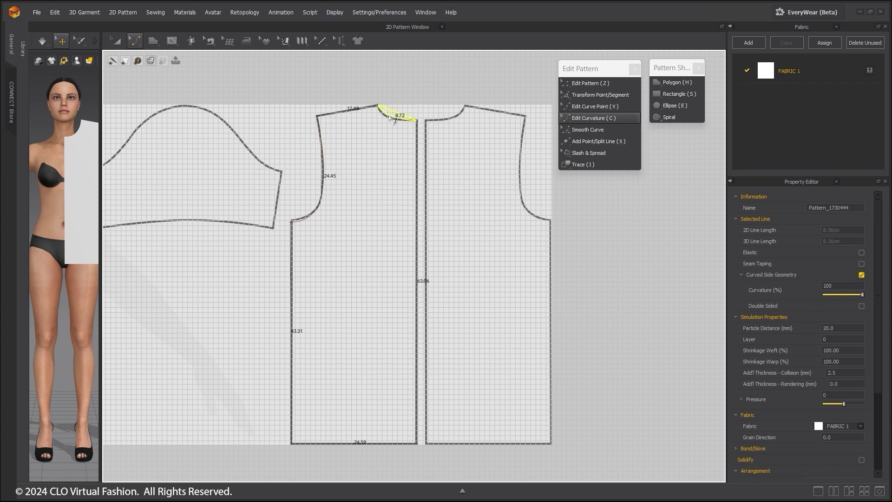
left_click_drag(393, 120, 394, 140)
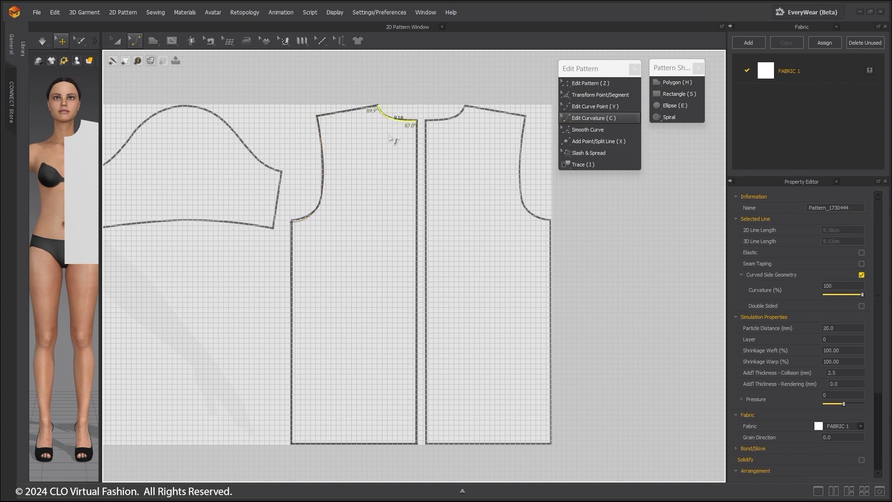
Use Edit Pattern to adjust the curve handles of the back neckline until it fits the background outline.
middle_click_drag(351, 296, 404, 272)
scroll(378, 274, "down", 2)
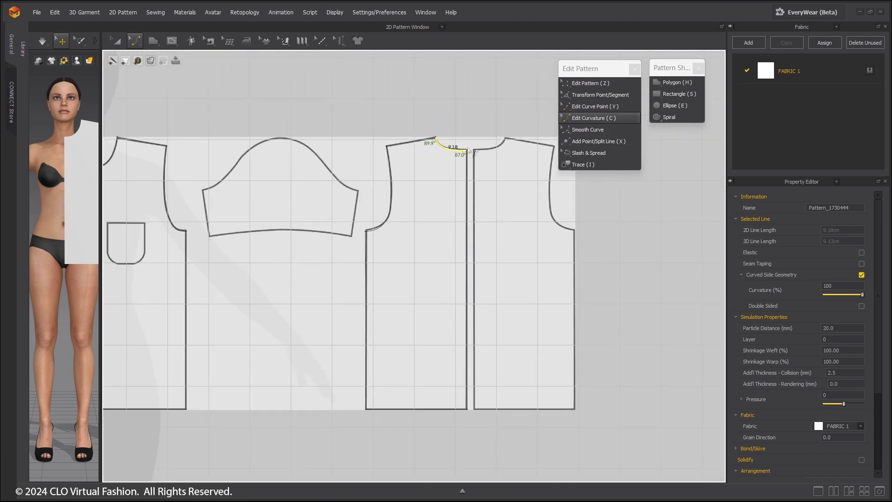
scroll(469, 151, "up", 4)
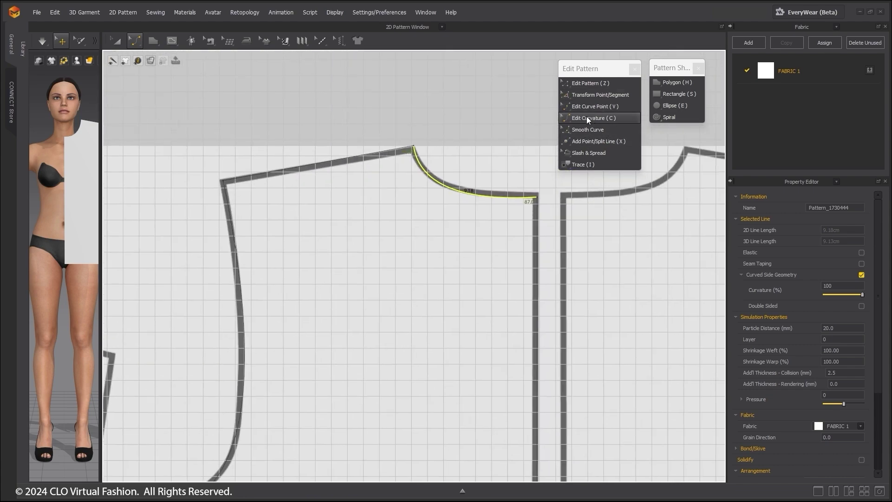
left_click(414, 149)
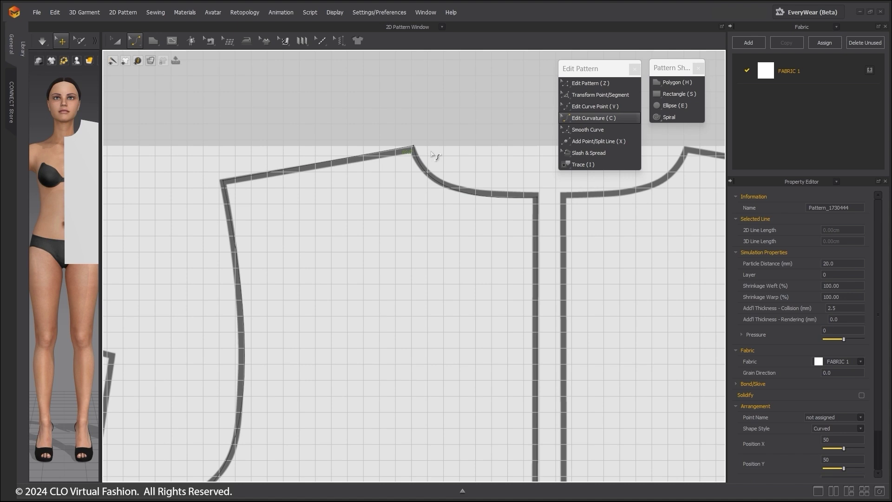
middle_click_drag(431, 152, 423, 145)
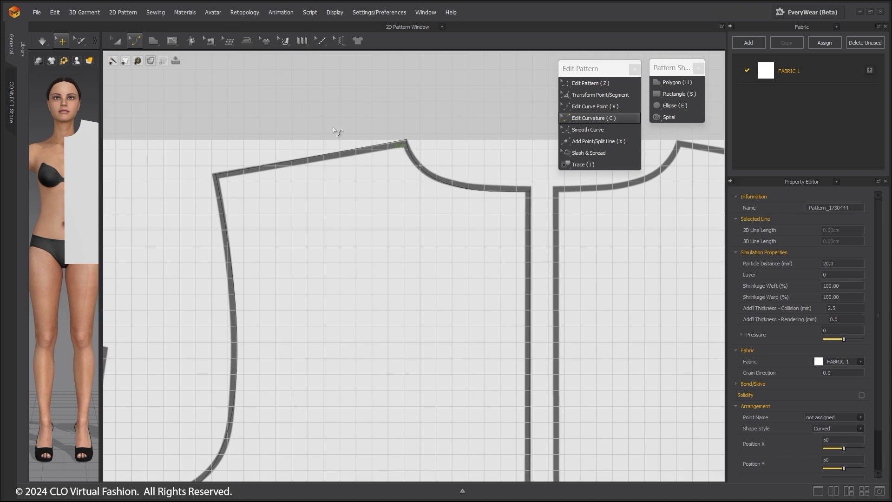
left_click(581, 83)
left_click(406, 141)
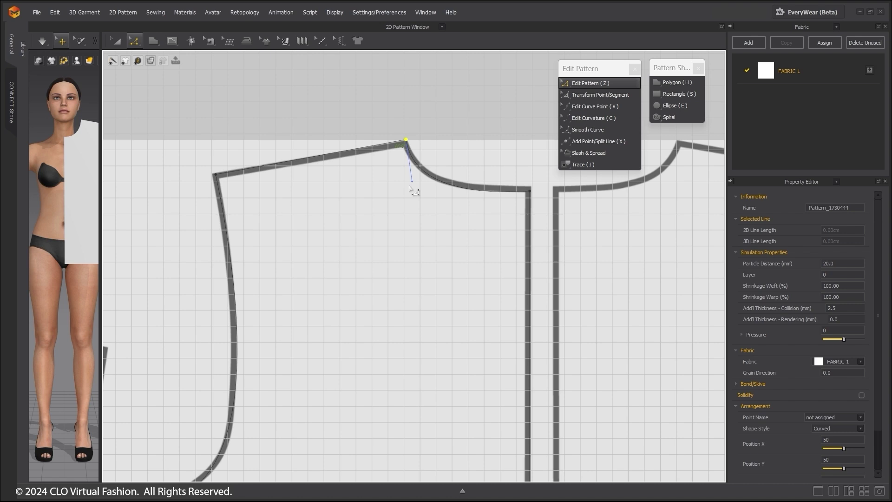
left_click_drag(412, 181, 469, 195)
Adjust the back armhole's curve handles at the underarm and shoulder ends to follow the background outline.
middle_click_drag(374, 343, 512, 216)
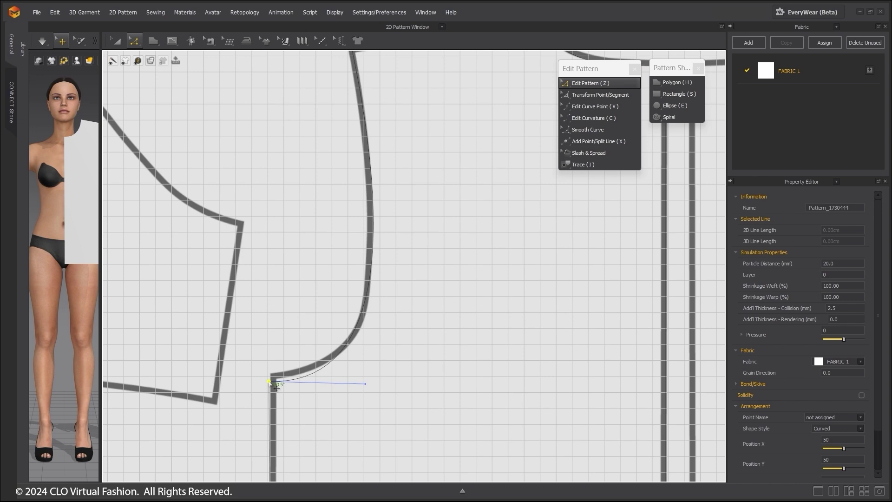
left_click_drag(365, 384, 383, 367)
middle_click_drag(472, 120, 478, 226)
left_click_drag(407, 384, 399, 385)
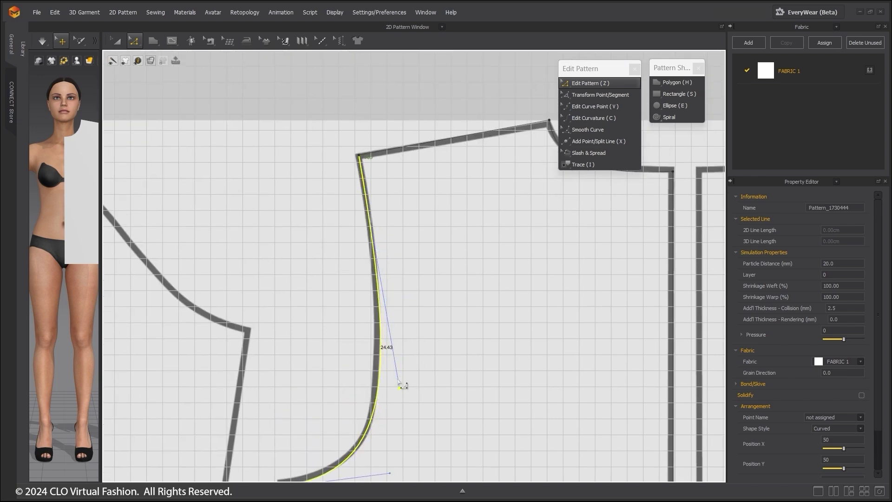
Trace half of the sleeve with the Polygon tool: curved cap about 23.5 cm, underarm seam about 11.4 cm, curved hem about 17 cm, and straight centre line.
scroll(504, 354, "down", 5)
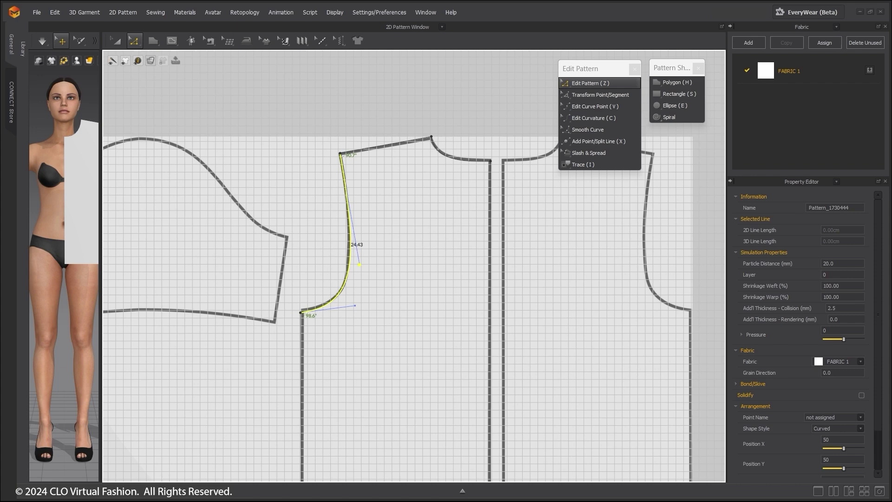
key("h")
left_click(417, 171)
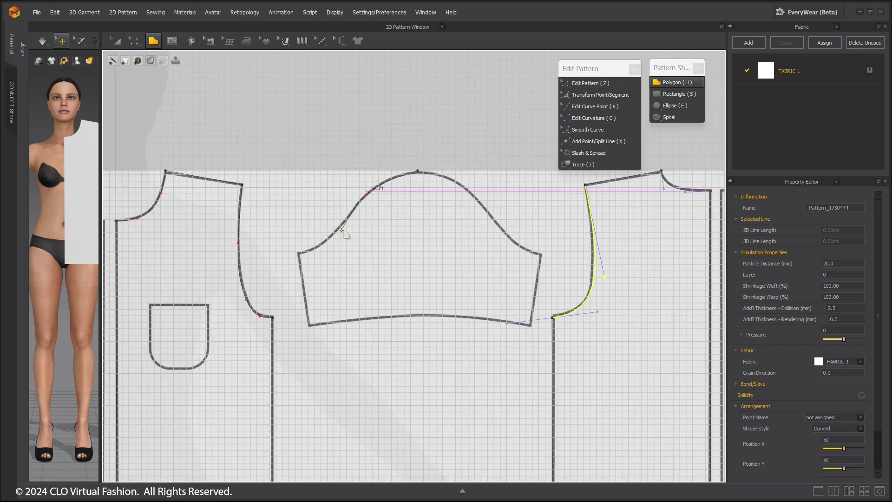
left_click(300, 253)
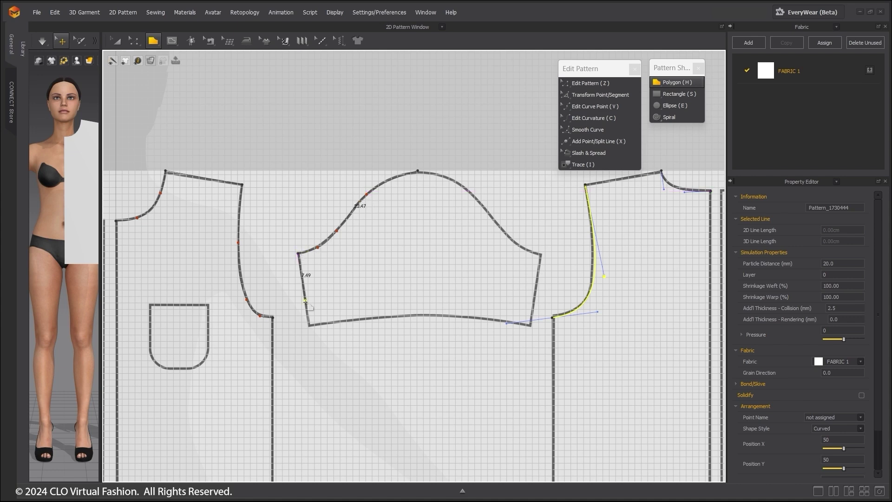
left_click(308, 325)
left_click(417, 315)
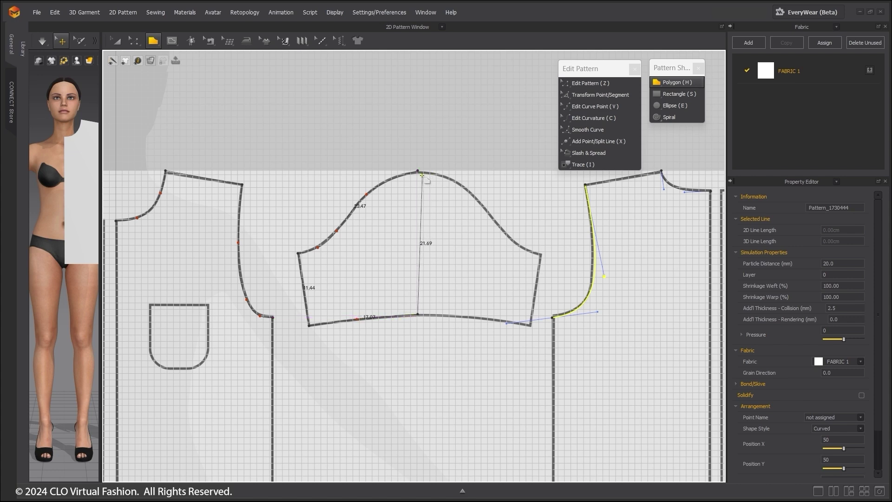
left_click(419, 172)
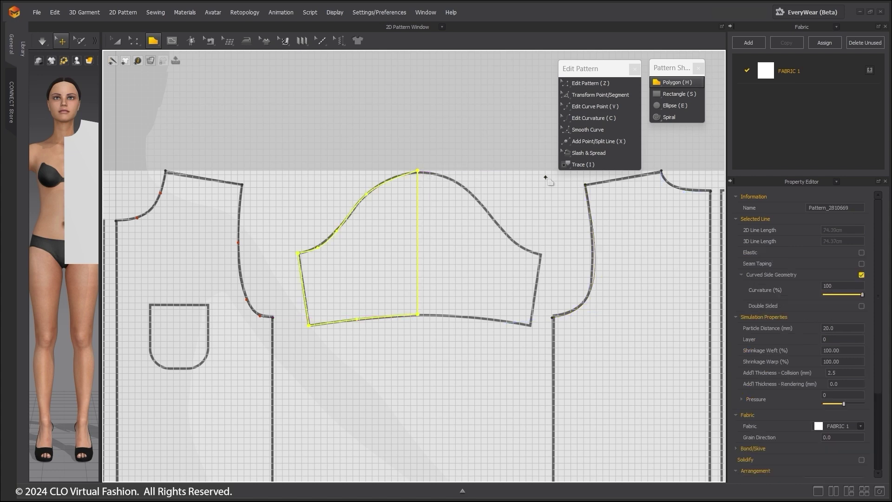
Unfold the half sleeve along its centre line and move the new underarm seam outward about 0.5 cm onto the background outline.
middle_click_drag(509, 126, 527, 123)
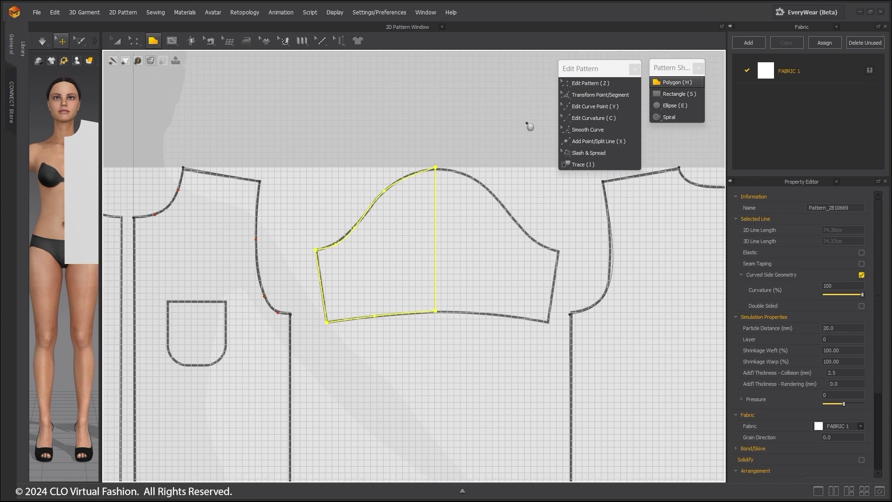
left_click(523, 156)
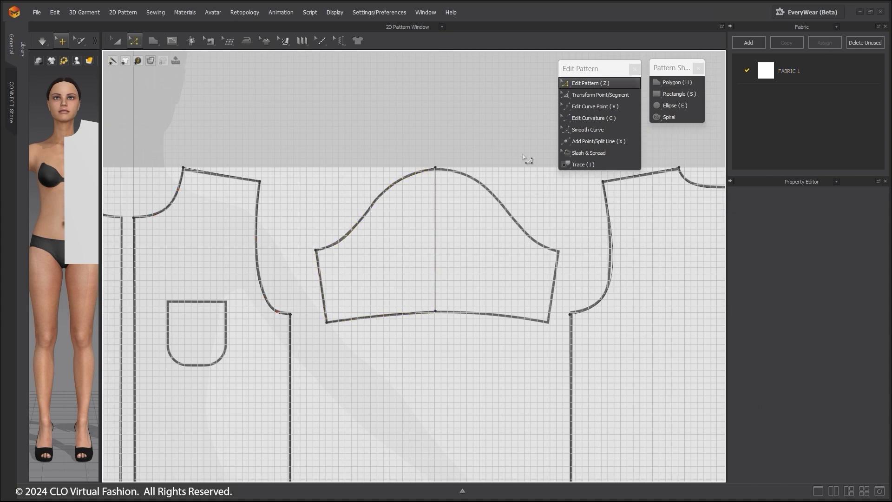
left_click(435, 223)
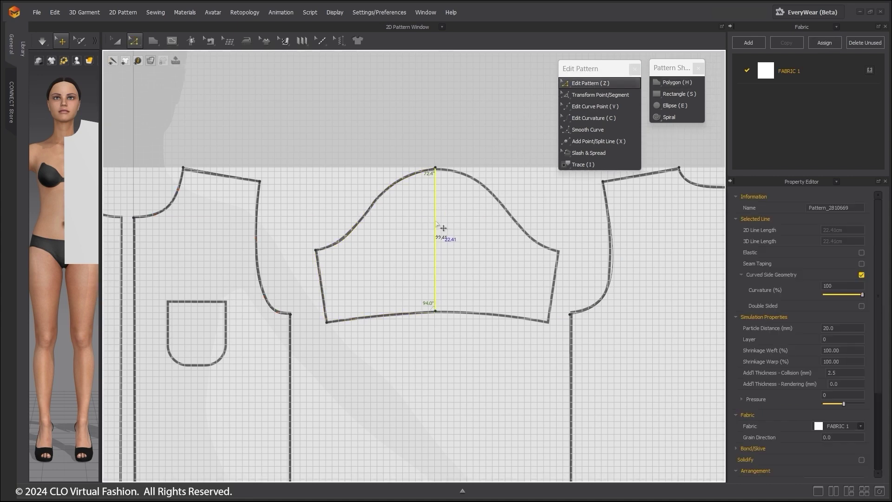
right_click(436, 222)
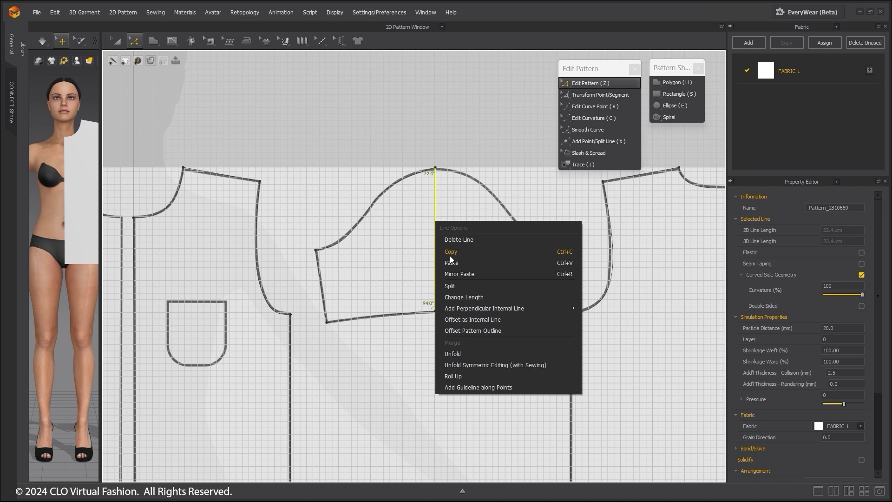
left_click(451, 352)
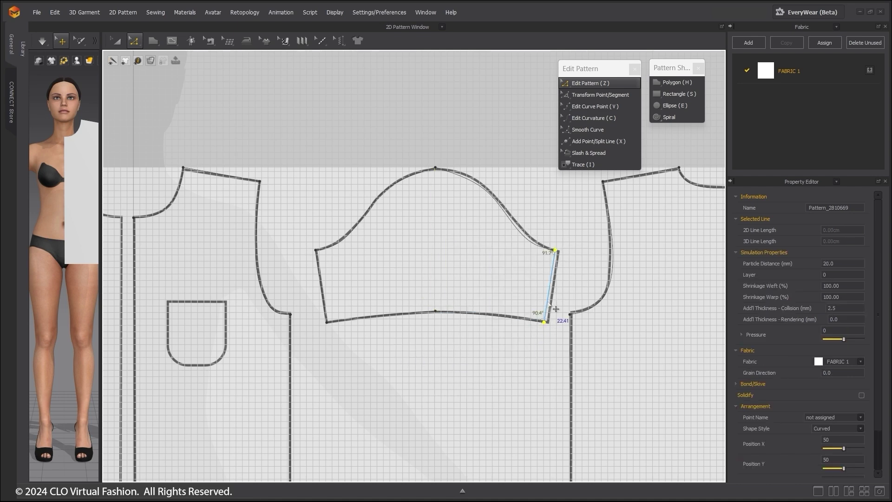
left_click(555, 292)
left_click_drag(557, 292, 559, 294)
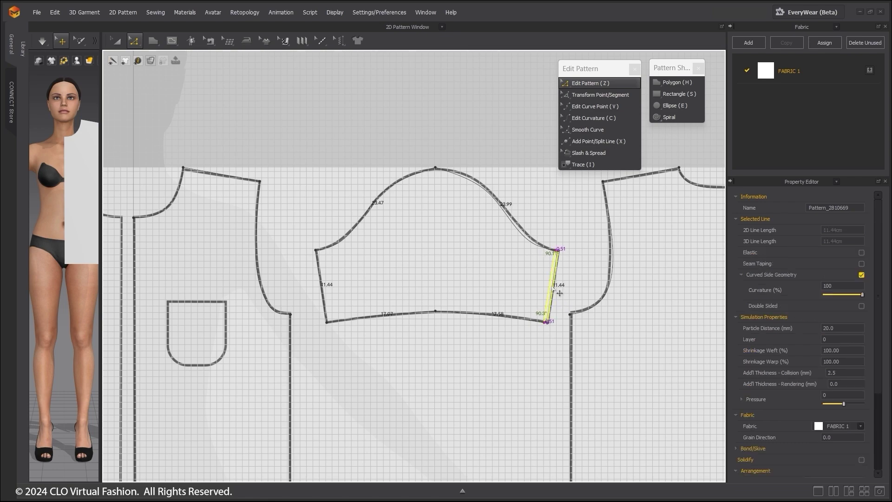
Clone the back piece as Symmetric Pattern (with Sewing) and place the copy over the other back outline.
middle_click_drag(531, 261, 621, 254)
middle_click_drag(371, 366, 425, 296)
scroll(425, 274, "down", 3)
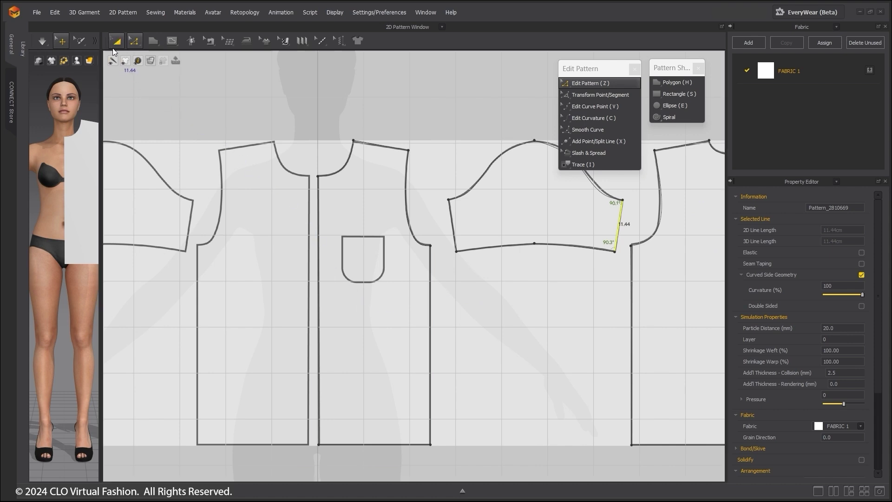
right_click_drag(439, 218, 190, 223)
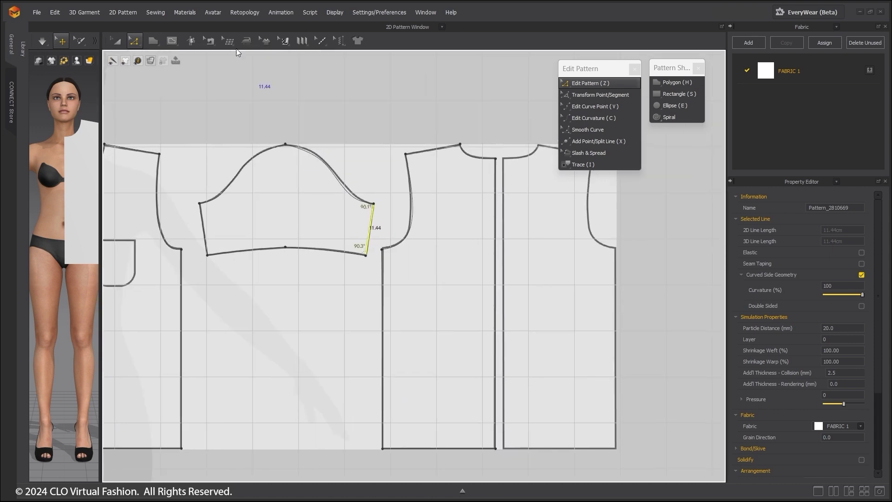
left_click(116, 40)
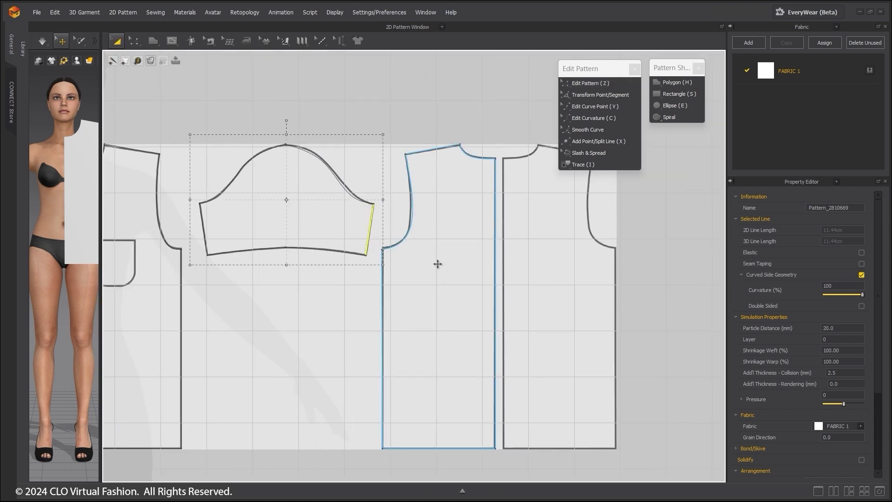
left_click(444, 199)
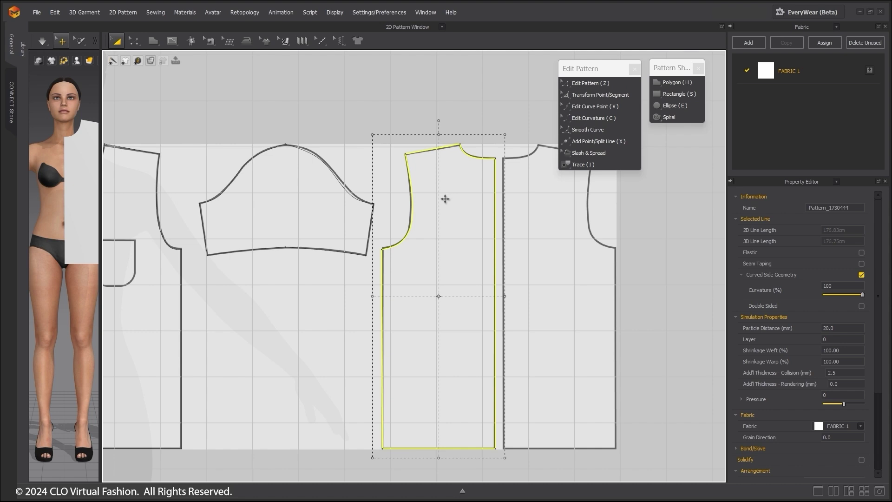
right_click(444, 199)
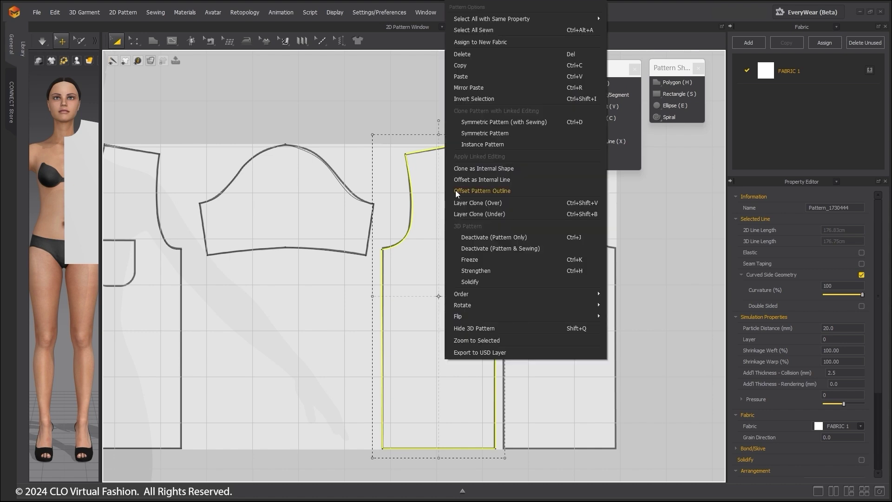
left_click(483, 122)
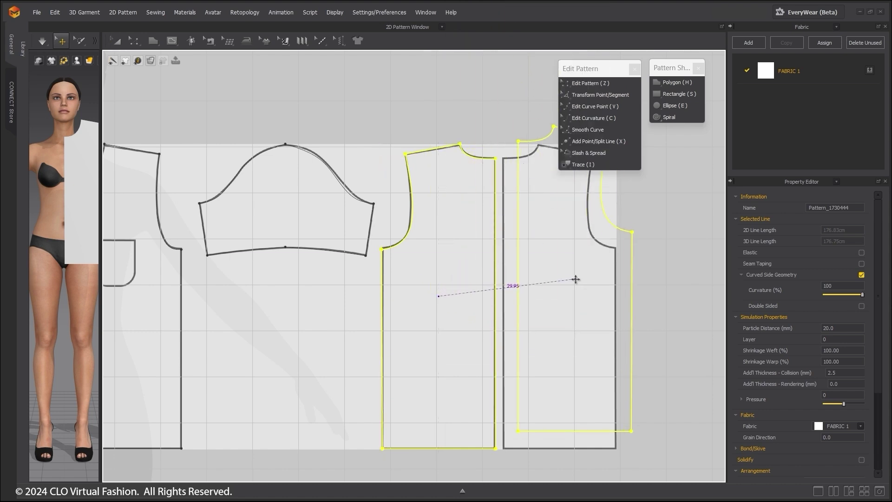
left_click(561, 296)
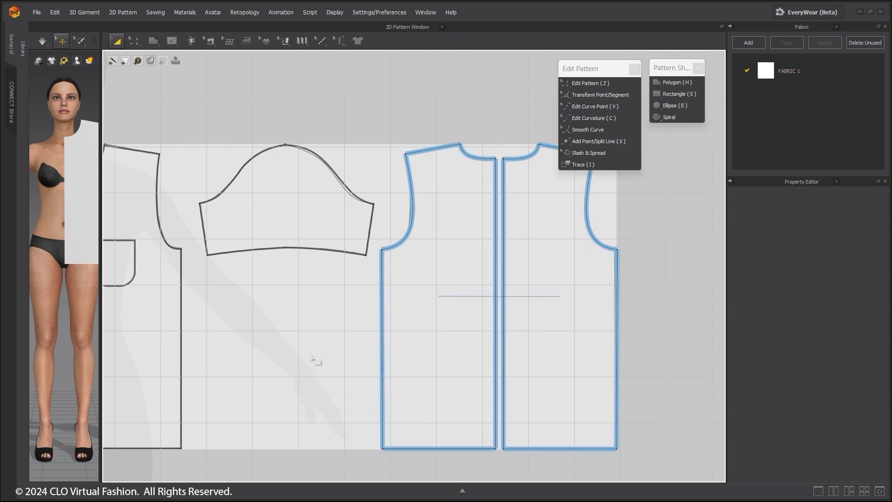
scroll(458, 401, "down", 3)
middle_click_drag(458, 402, 562, 341)
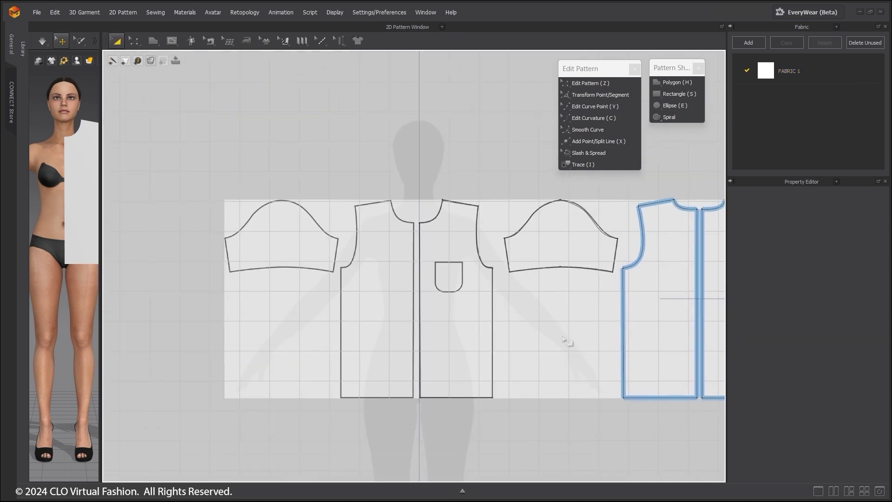
Clone the sleeve as Symmetric Pattern (with Sewing) and place the copy over the other sleeve outline.
left_click(561, 236)
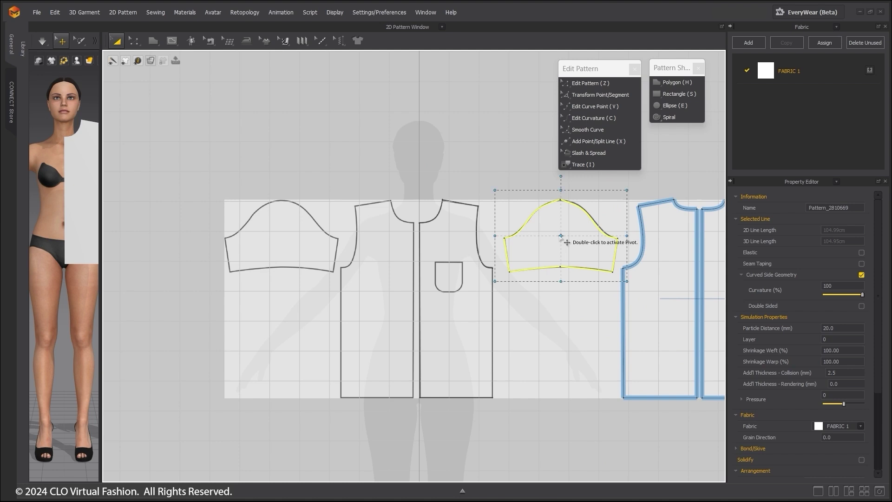
right_click(560, 235)
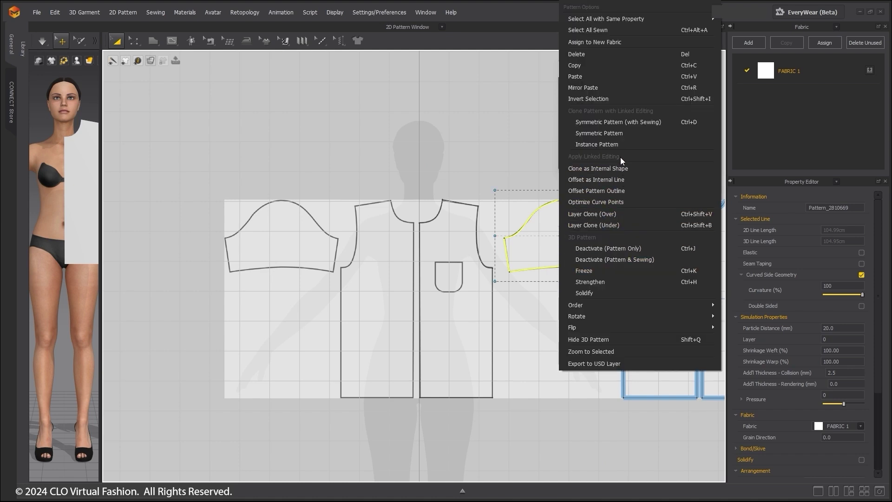
left_click(590, 121)
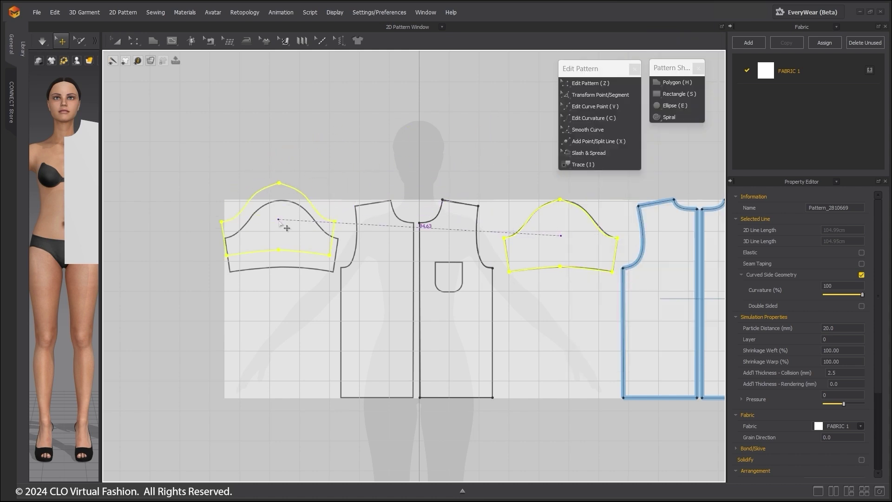
left_click(283, 237)
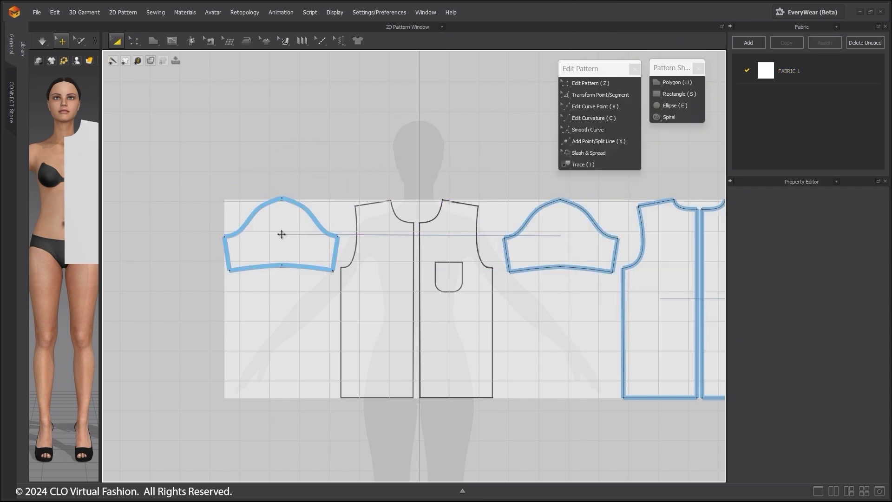
Unfold the half front piece along its centre front line with Unfold Symmetric Editing (with Sewing).
left_click(451, 322)
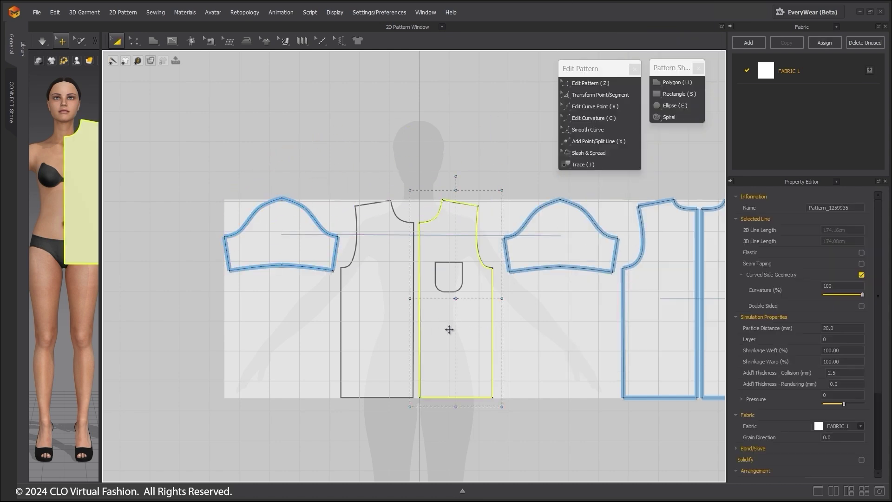
right_click_drag(452, 329, 478, 264)
left_click(581, 84)
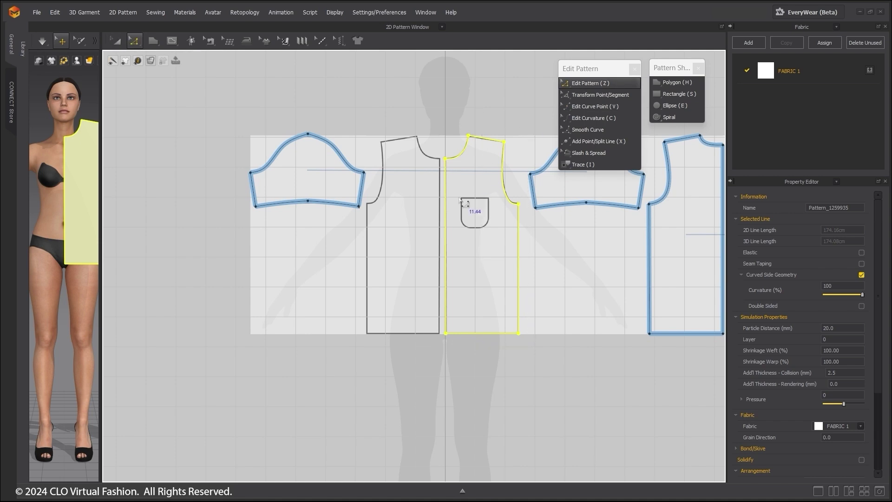
left_click(440, 251)
left_click(446, 252)
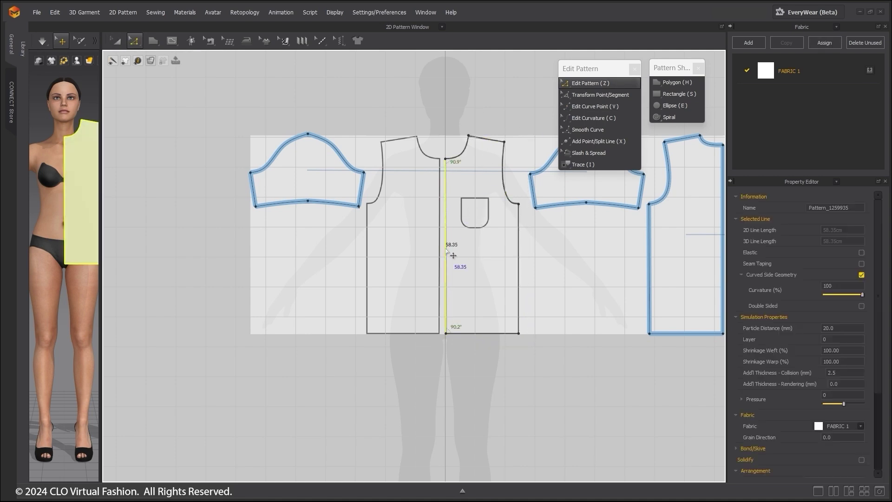
right_click(445, 252)
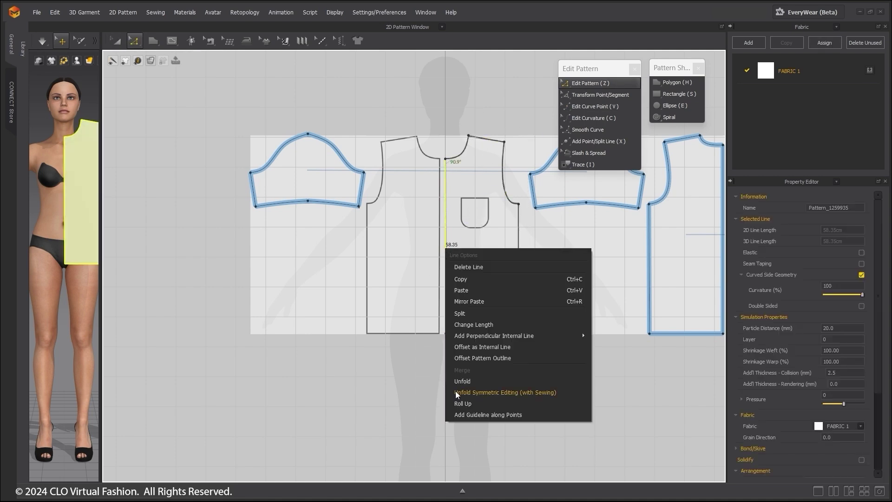
left_click(475, 392)
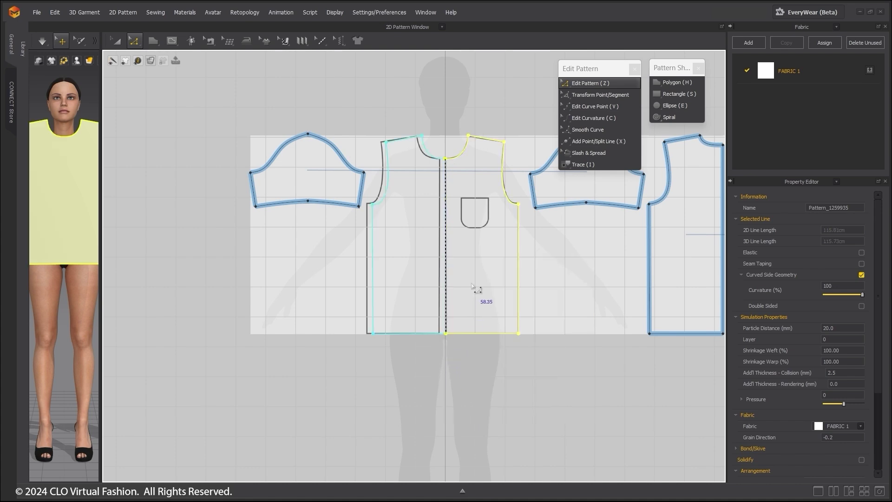
right_click_drag(473, 288, 443, 302)
scroll(424, 241, "up", 5)
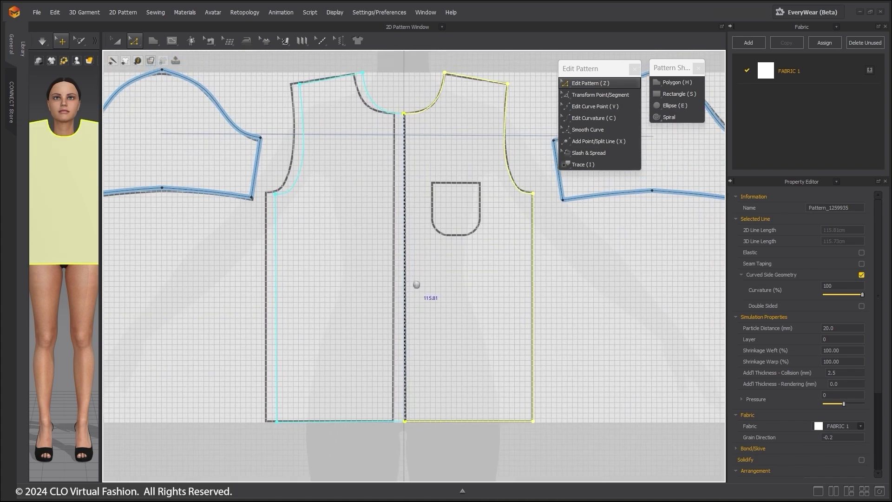
scroll(431, 300, "down", 2)
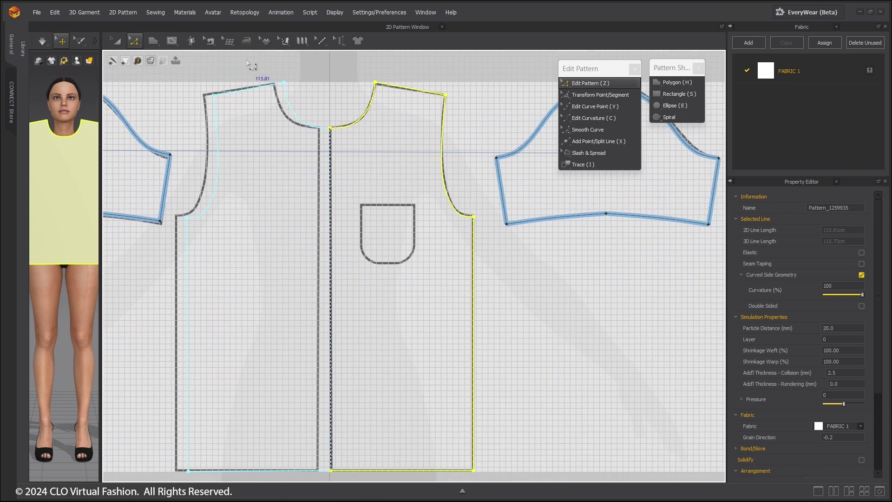
Trace half of the chest pocket with Internal Polygon/Line: top about 4.5 cm, side 7.1 cm, curved corner 3.6 cm, bottom 2.1 cm, centre line 9.5 cm.
left_click(171, 41)
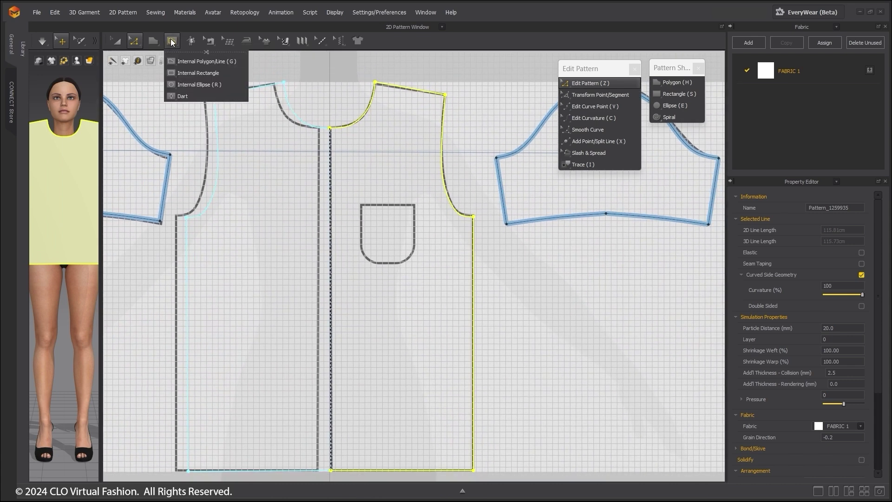
mouse_move(173, 44)
left_click_drag(183, 53, 581, 243)
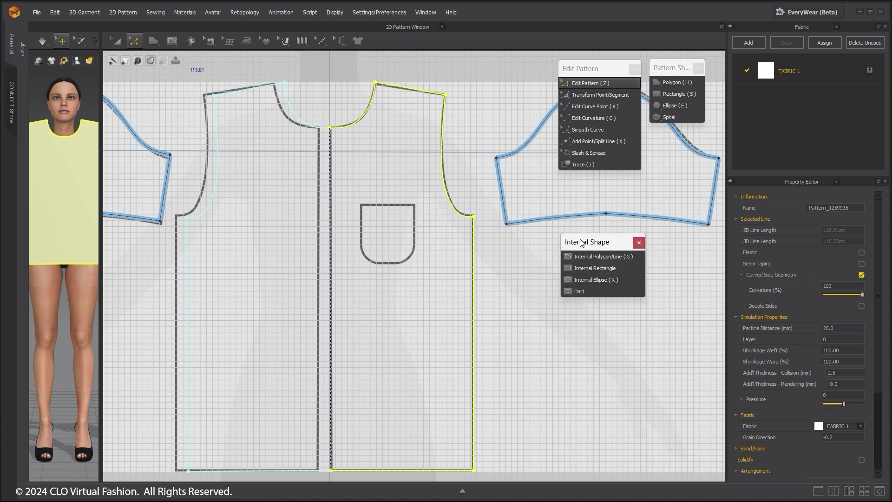
left_click(600, 257)
scroll(425, 260, "up", 5)
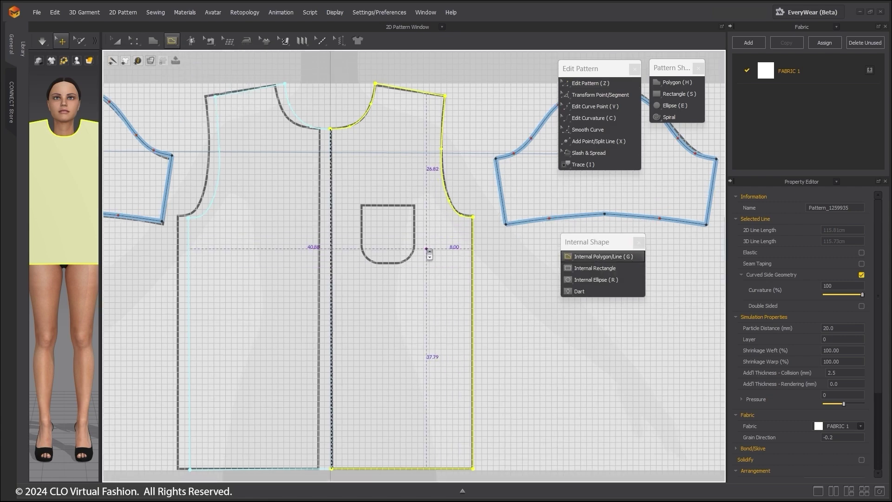
middle_click_drag(425, 324, 464, 404)
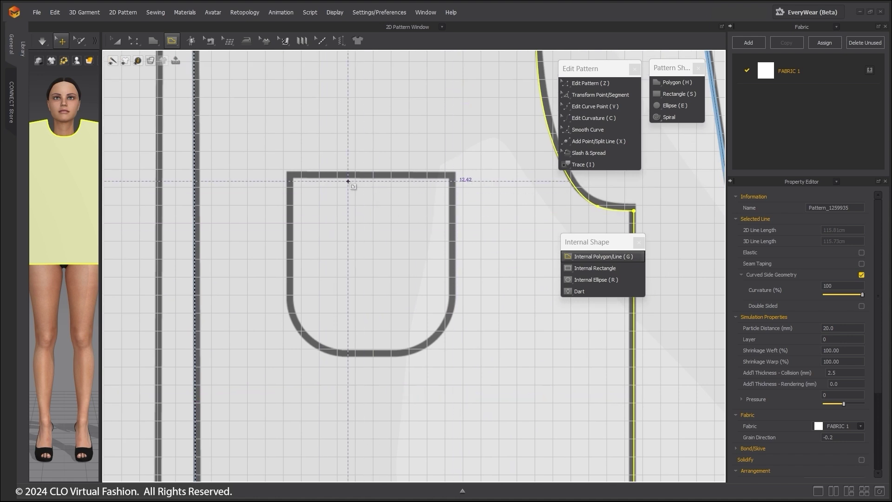
left_click(374, 178)
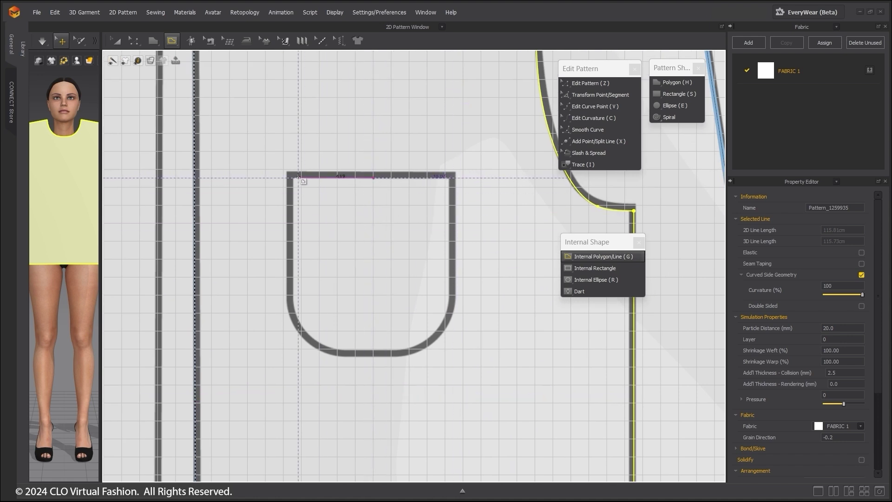
left_click(293, 177)
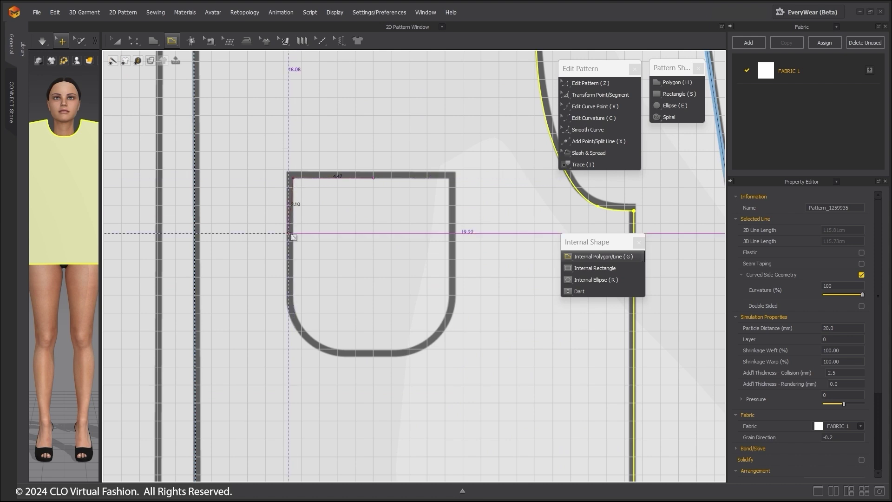
left_click(293, 307)
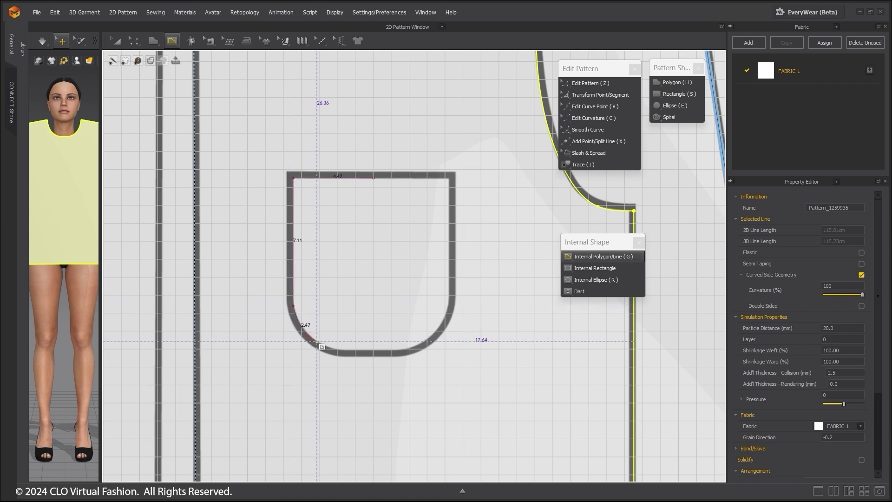
left_click(336, 349)
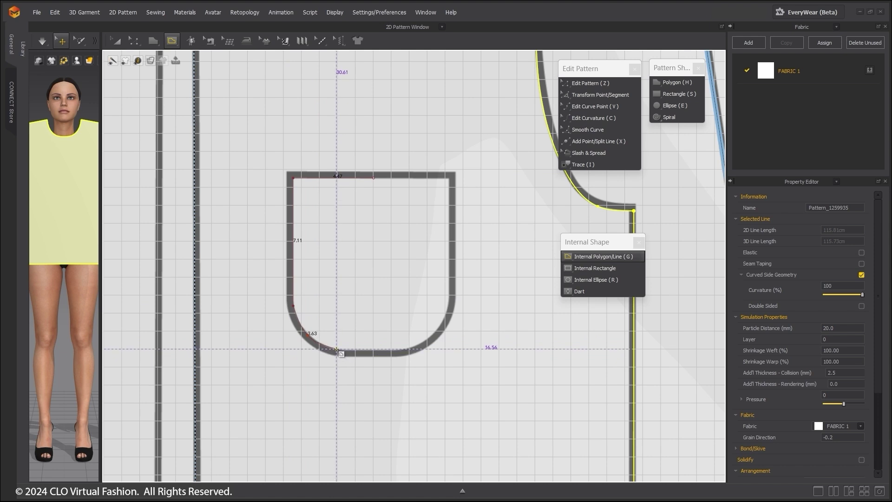
left_click(373, 349)
left_click(373, 178)
middle_click_drag(491, 337, 481, 307)
Unfold the half pocket shape along its vertical centre line.
left_click(585, 83)
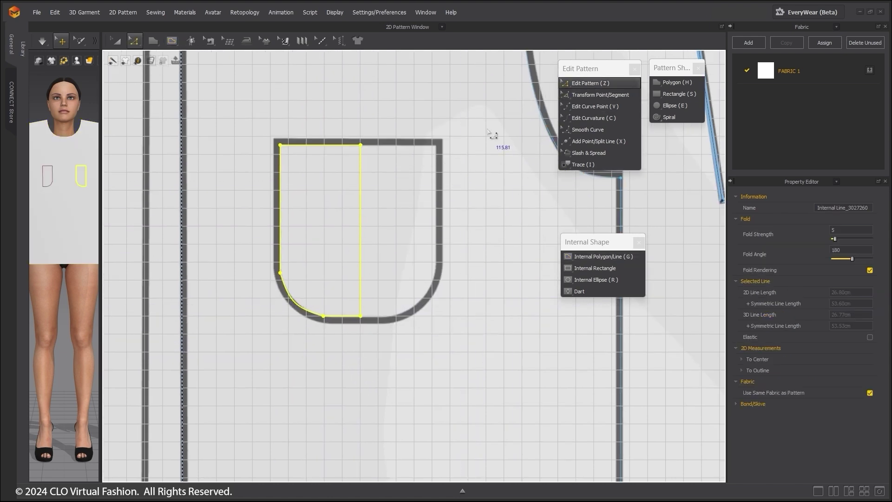
left_click(385, 279)
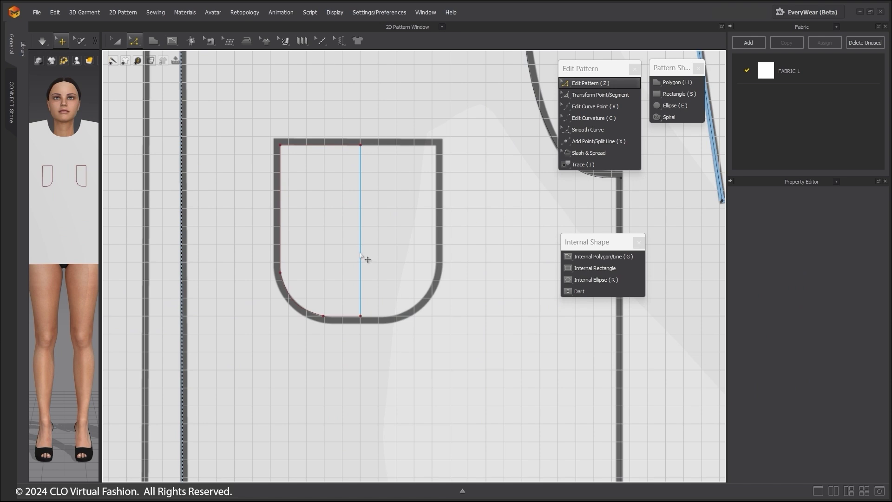
right_click(361, 255)
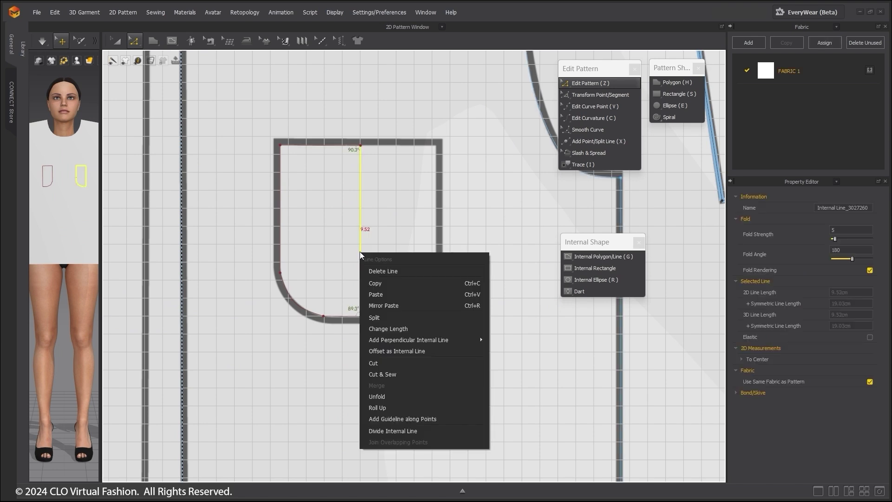
left_click(379, 397)
middle_click_drag(421, 396, 449, 428)
mouse_move(453, 428)
right_mouse_down()
mouse_move(455, 412)
mouse_move(455, 439)
right_mouse_up()
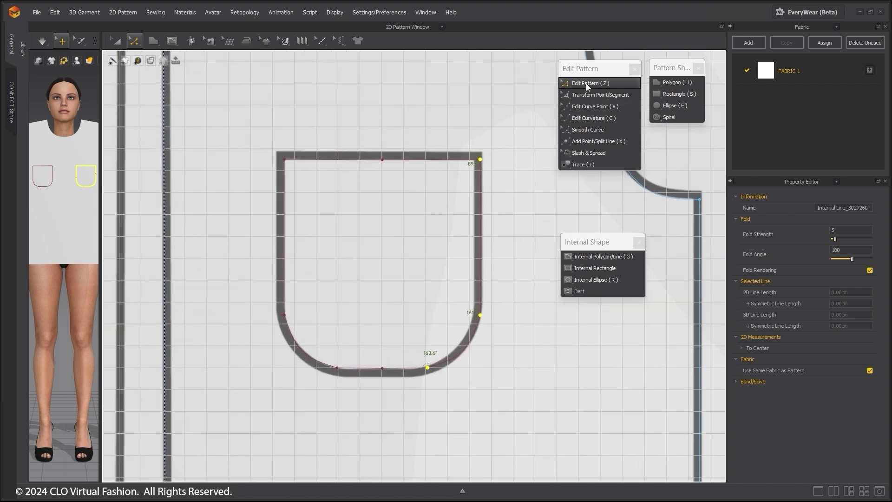
Align the pocket's armhole-side edge, adjacent lower point and rounded corner's curve point with the background outline.
left_click(639, 242)
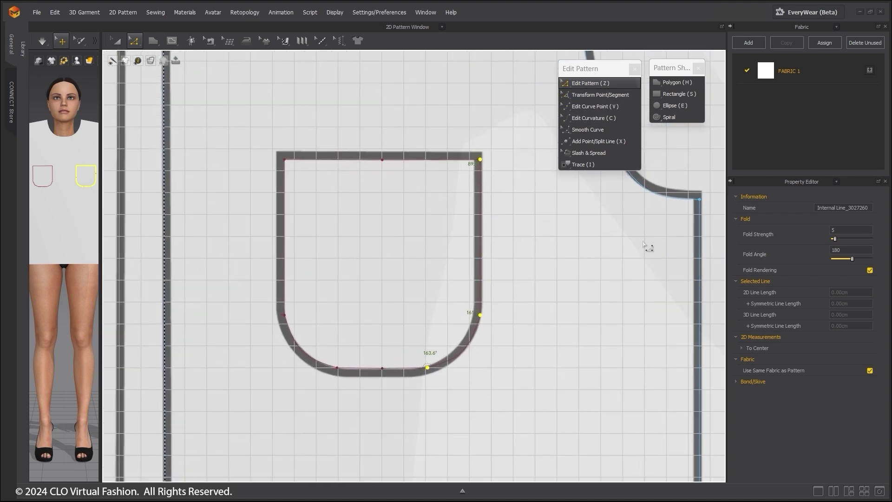
left_click(699, 69)
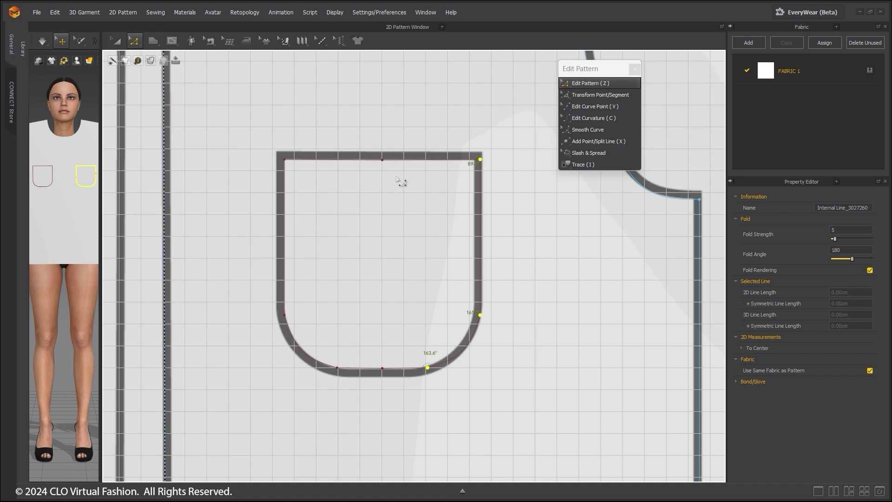
left_click(477, 211)
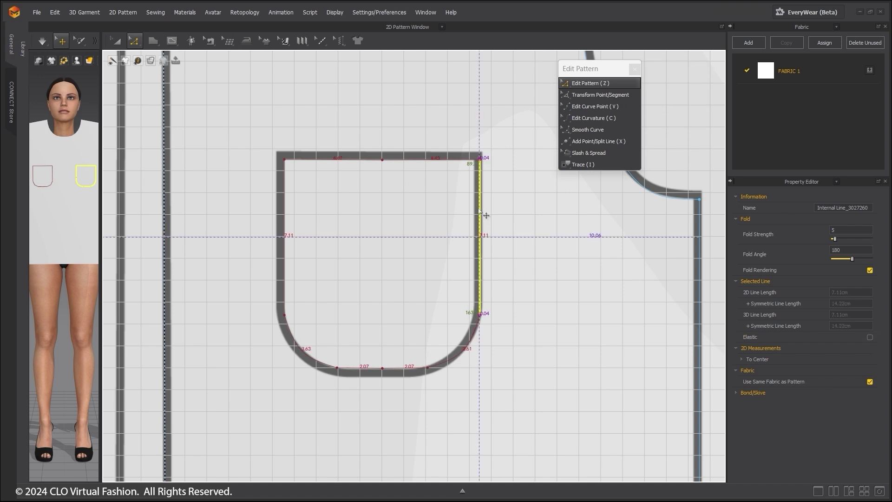
scroll(456, 373, "up", 2)
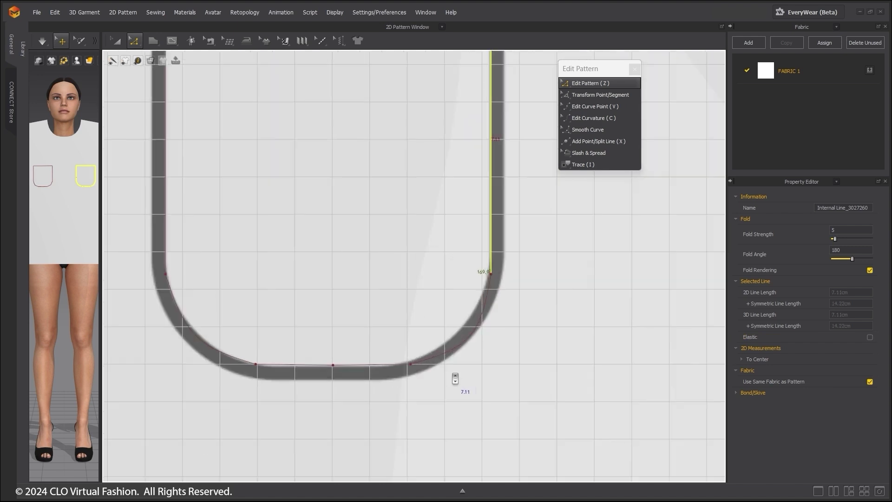
left_click(409, 363)
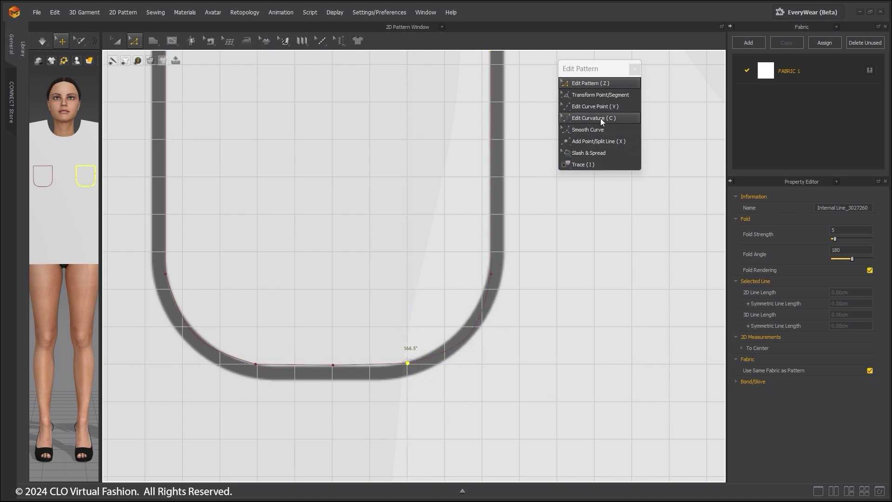
left_click(584, 106)
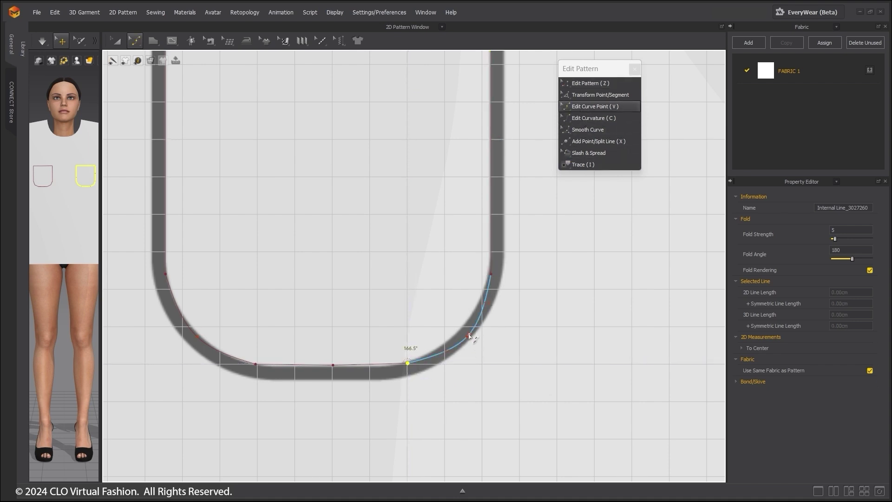
left_click_drag(467, 338, 459, 331)
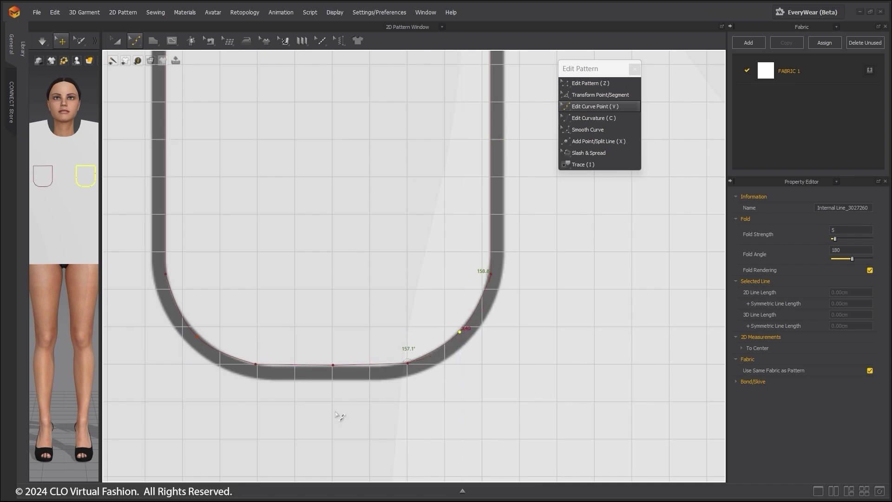
middle_click_drag(388, 281, 451, 435)
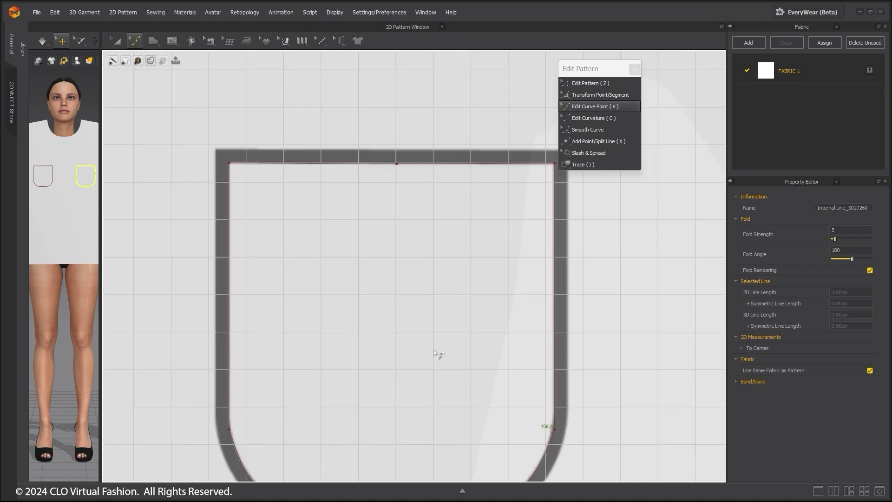
scroll(535, 257, "down", 5)
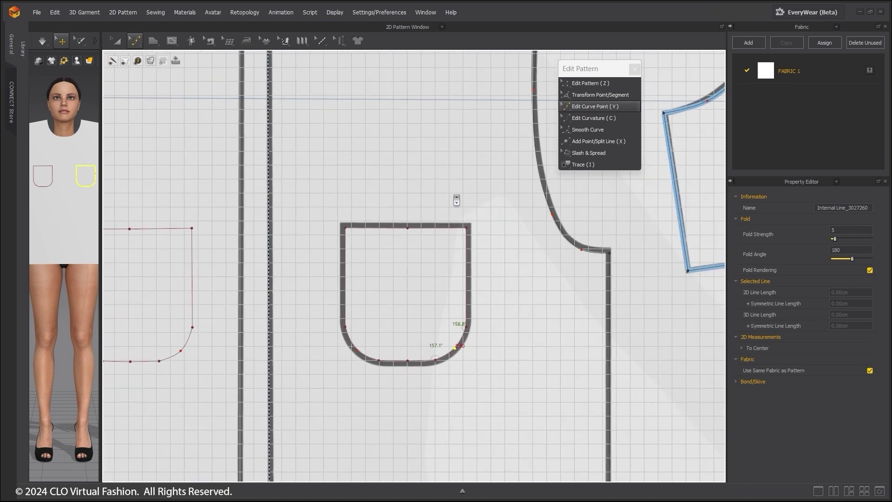
left_click(634, 69)
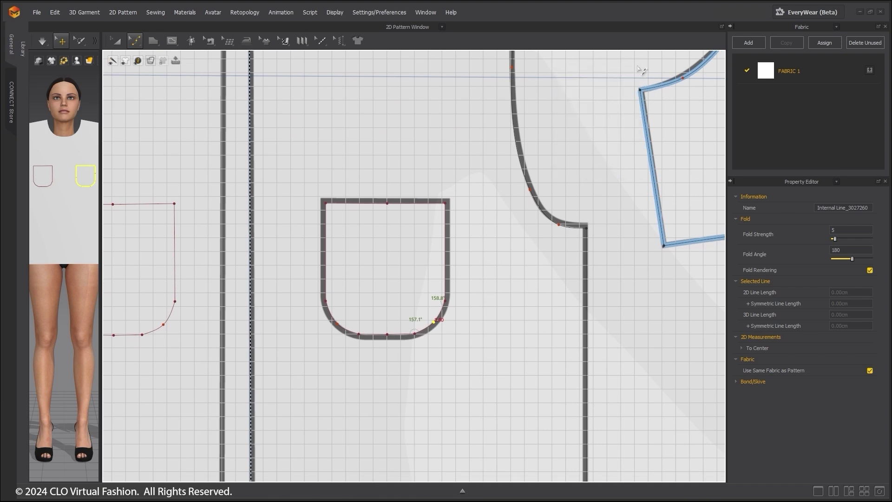
Clone the pocket shape as a pattern, place the copy above the front armhole near the shoulder, and enlarge the 3D window.
left_click(117, 40)
left_click(445, 270)
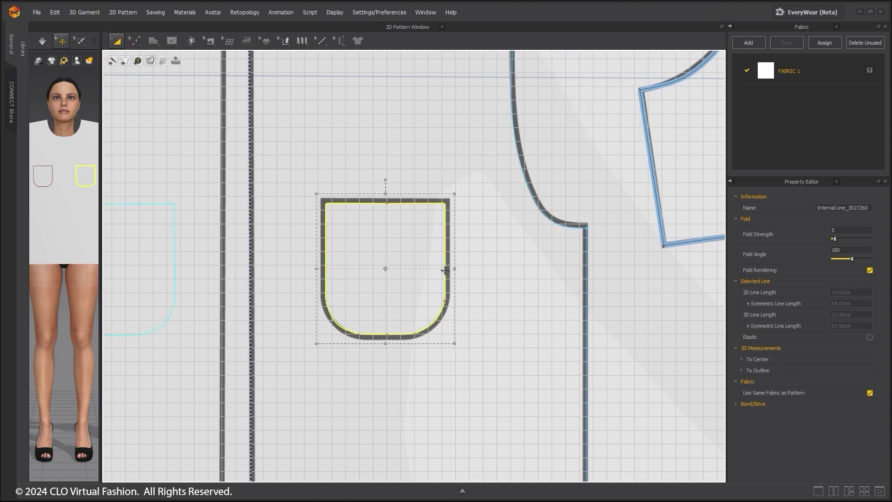
right_click(445, 270)
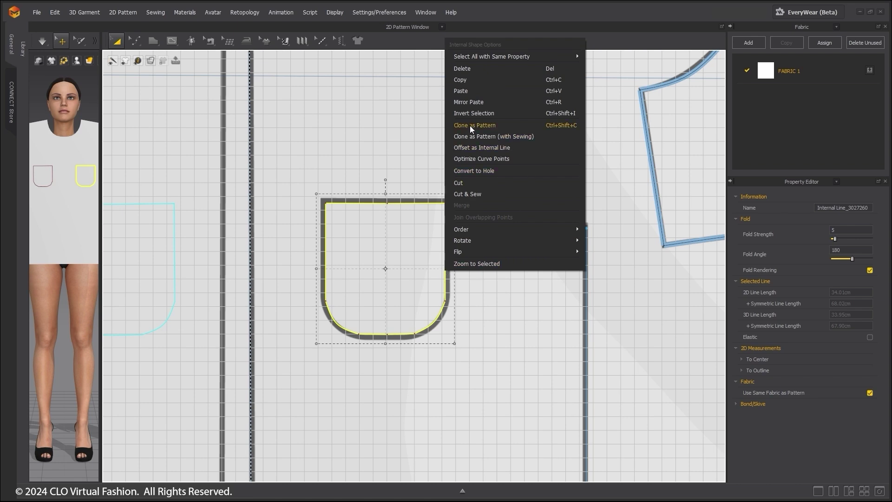
left_click(482, 124)
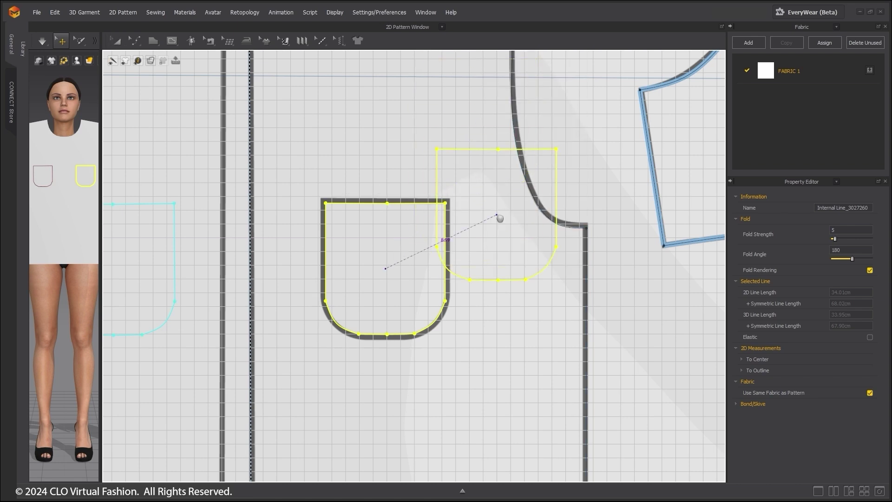
scroll(498, 215, "down", 5)
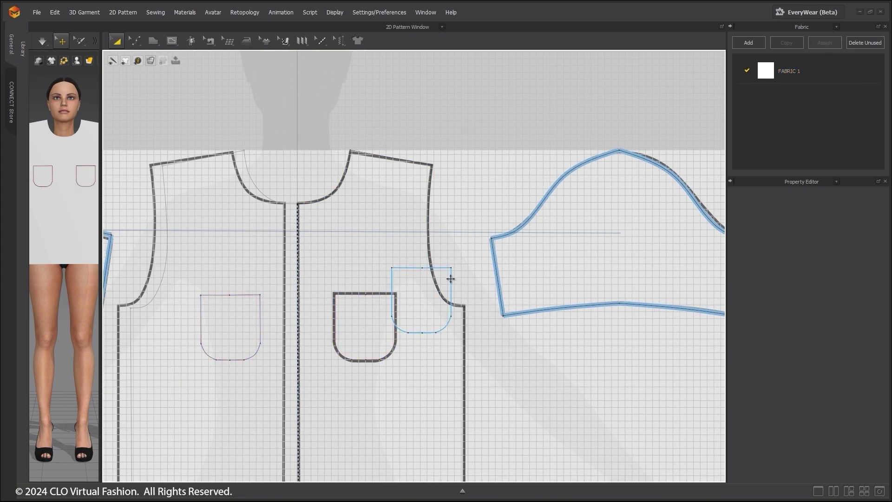
left_click(493, 150)
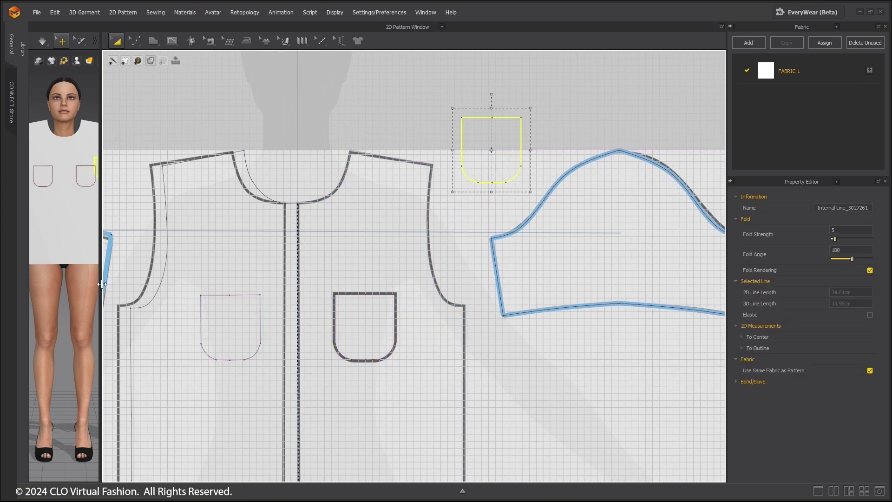
left_click_drag(101, 294, 525, 294)
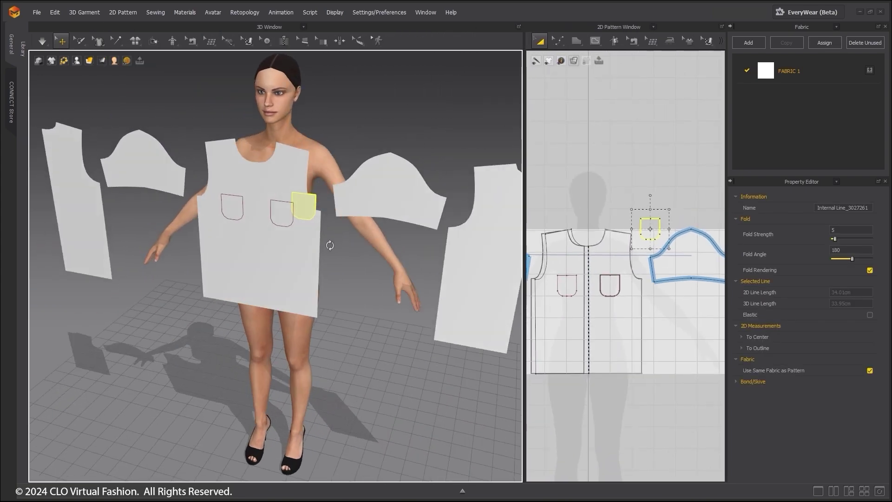